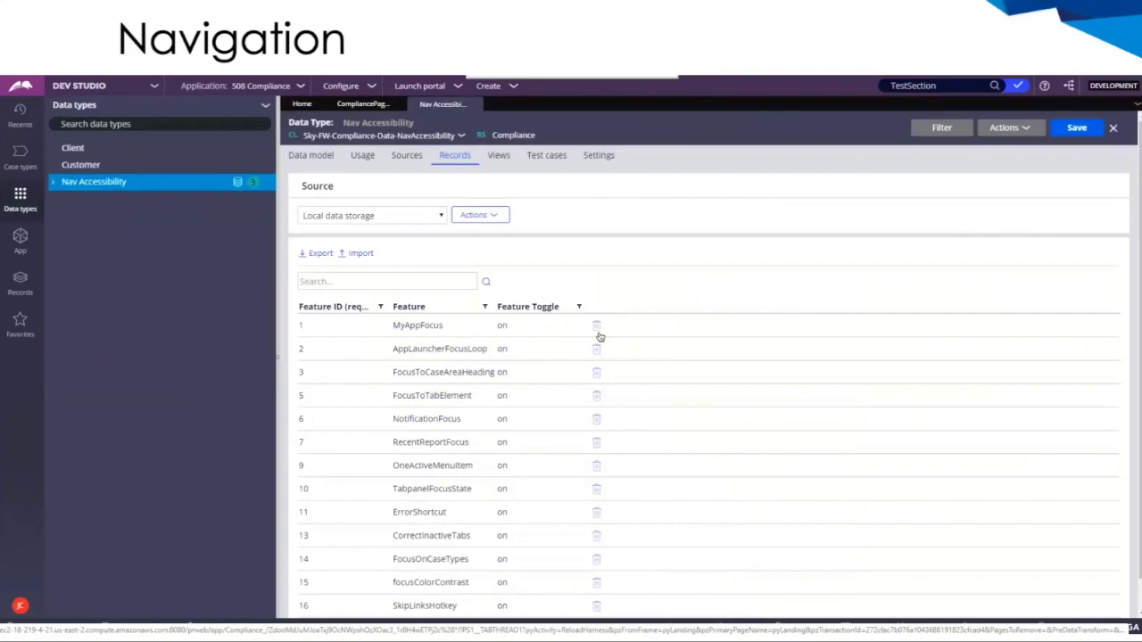
Step: Launch the Case Manager portal for the 508 Compliance application
{"action": "left_click", "coordinate": [453, 94]}
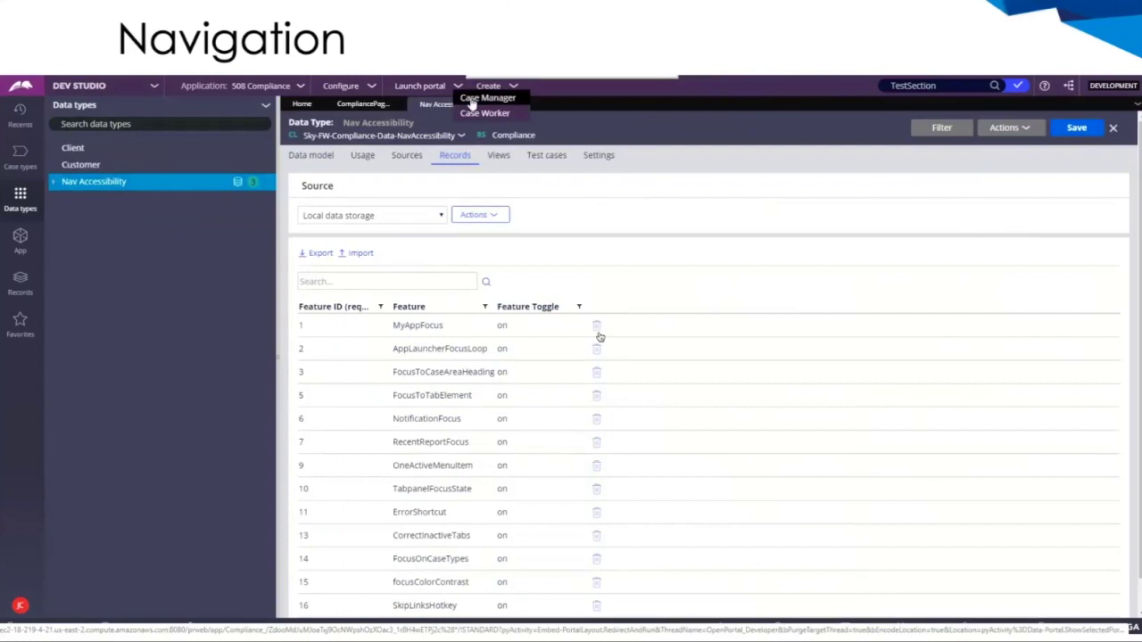
{"action": "left_click", "coordinate": [472, 100]}
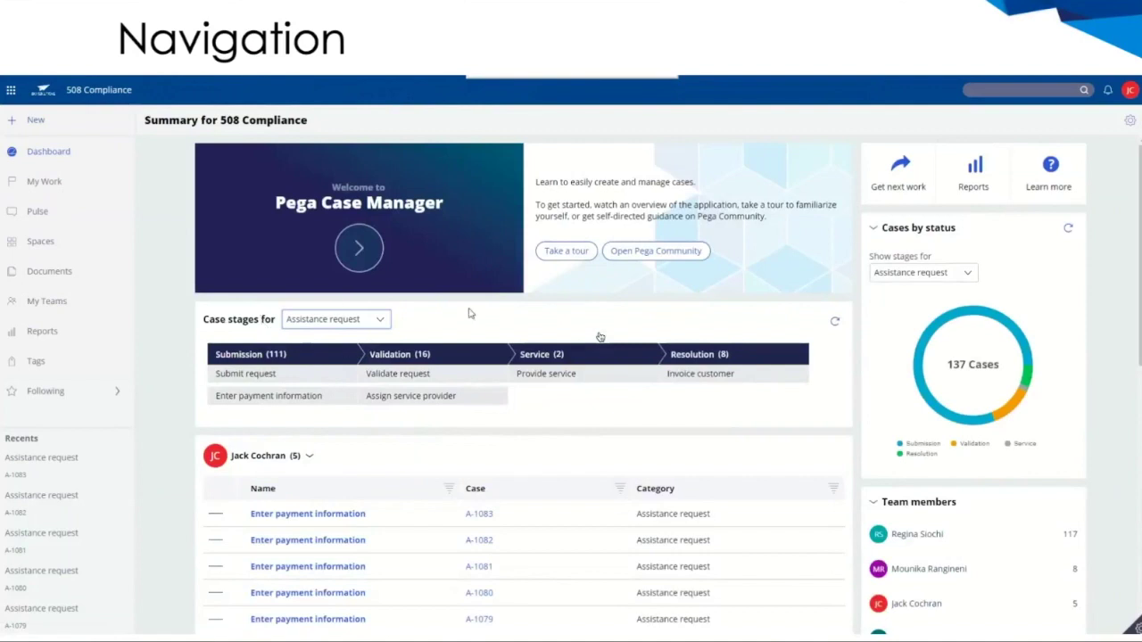
Step: Examine how keyboard focus moves across the dashboard, from the case stages through the worklist headers to the second worklist row
{"action": "key", "text": "Tab"}
{"action": "key", "text": "Tab"}
{"action": "key", "text": "Tab"}
{"action": "key", "text": "Tab"}
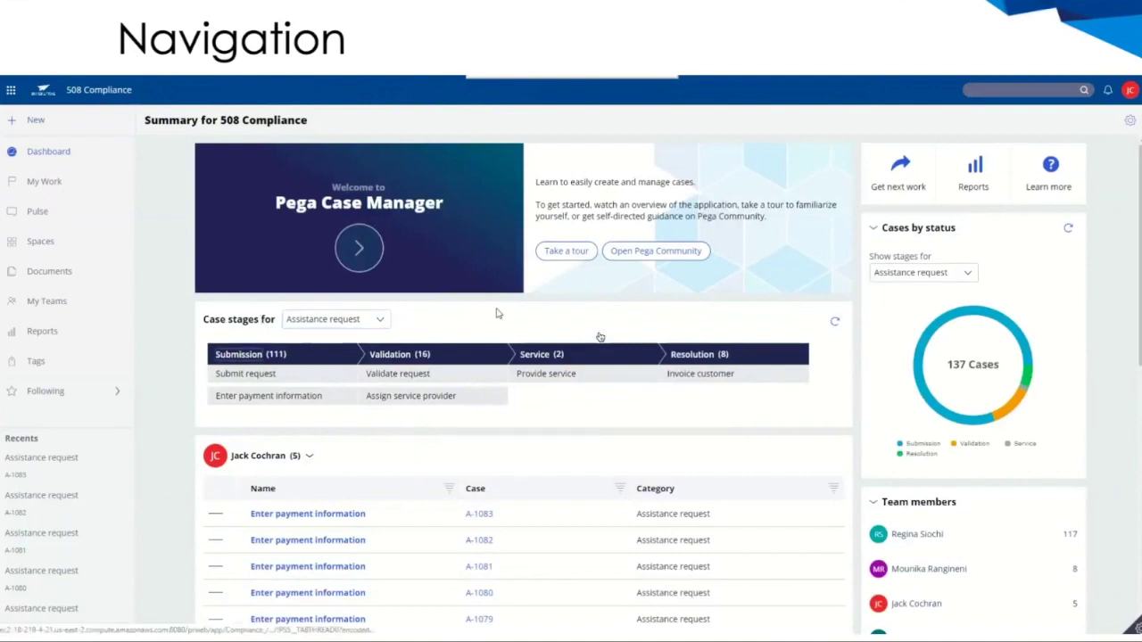
{"action": "key", "text": "Tab"}
{"action": "key", "text": "Tab"}
{"action": "key", "text": "Tab"}
{"action": "key", "text": "Tab"}
{"action": "key", "text": "Tab"}
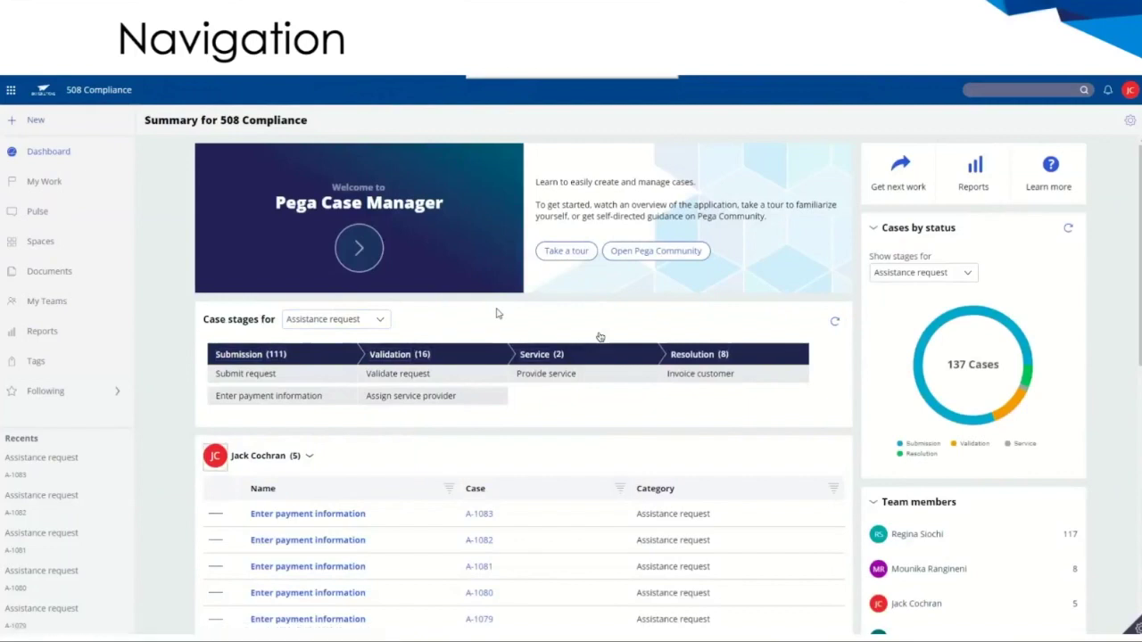
{"action": "key", "text": "Tab"}
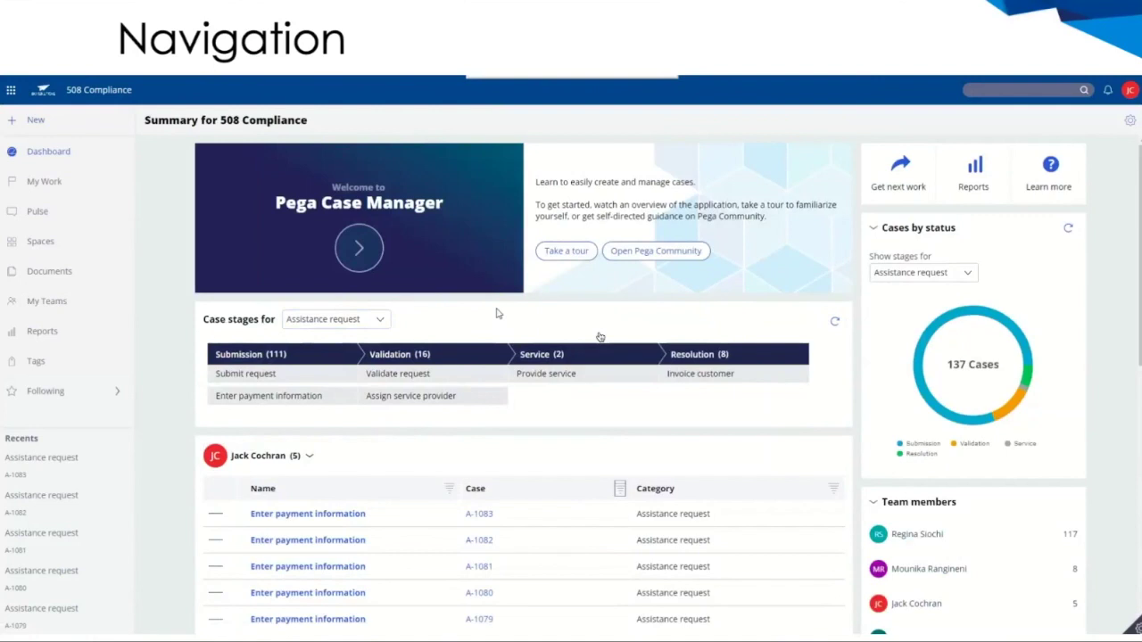
{"action": "key", "text": "Tab"}
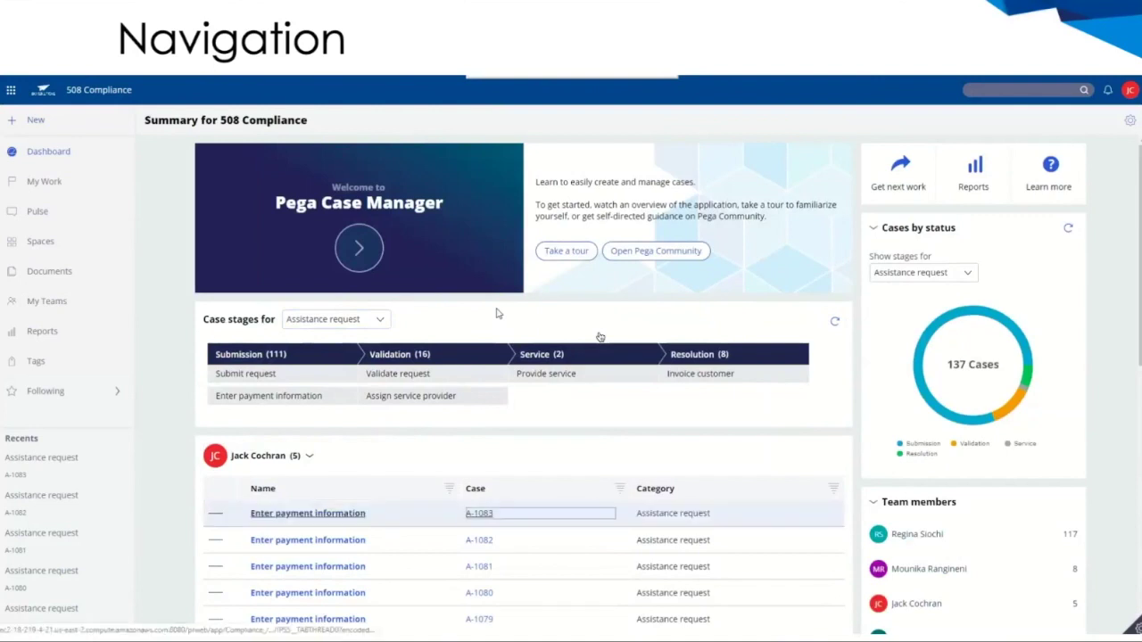
{"action": "key", "text": "Tab"}
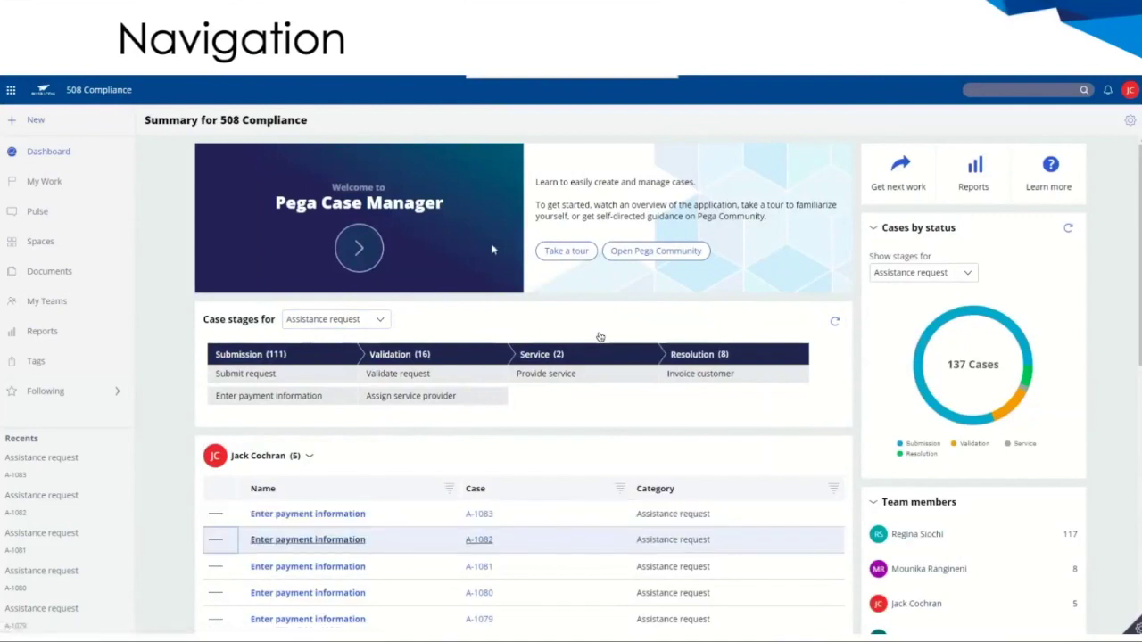
Step: Check keyboard focus behaviour in the application switcher and the notifications pop-up, closing each one
{"action": "left_click", "coordinate": [11, 91]}
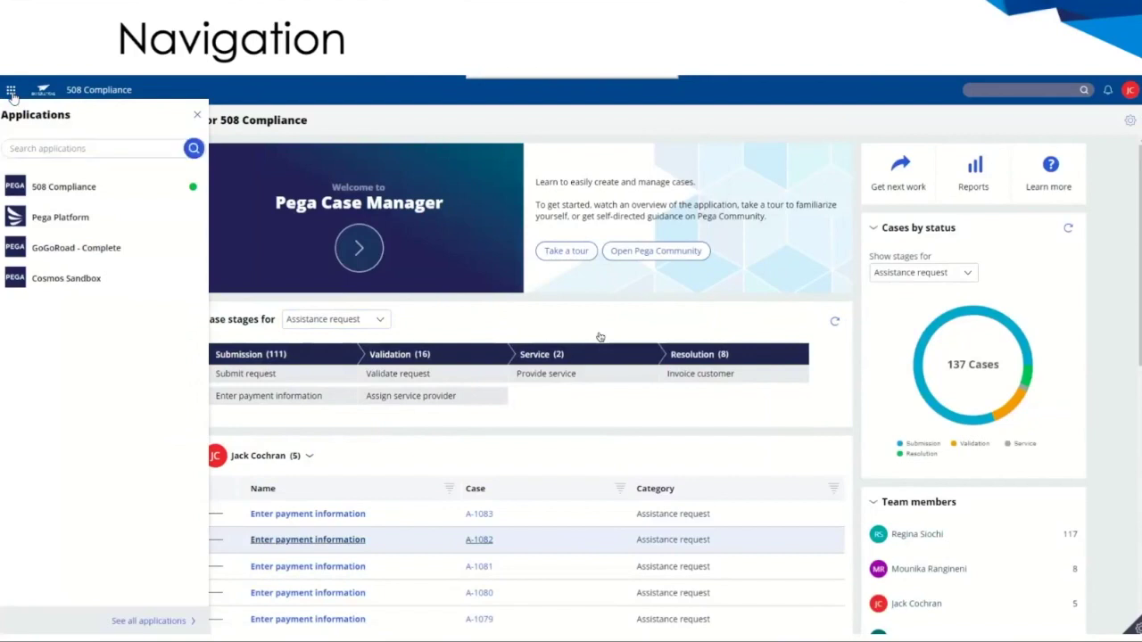
{"action": "key", "text": "Tab"}
{"action": "key", "text": "Tab"}
{"action": "key", "text": "Tab"}
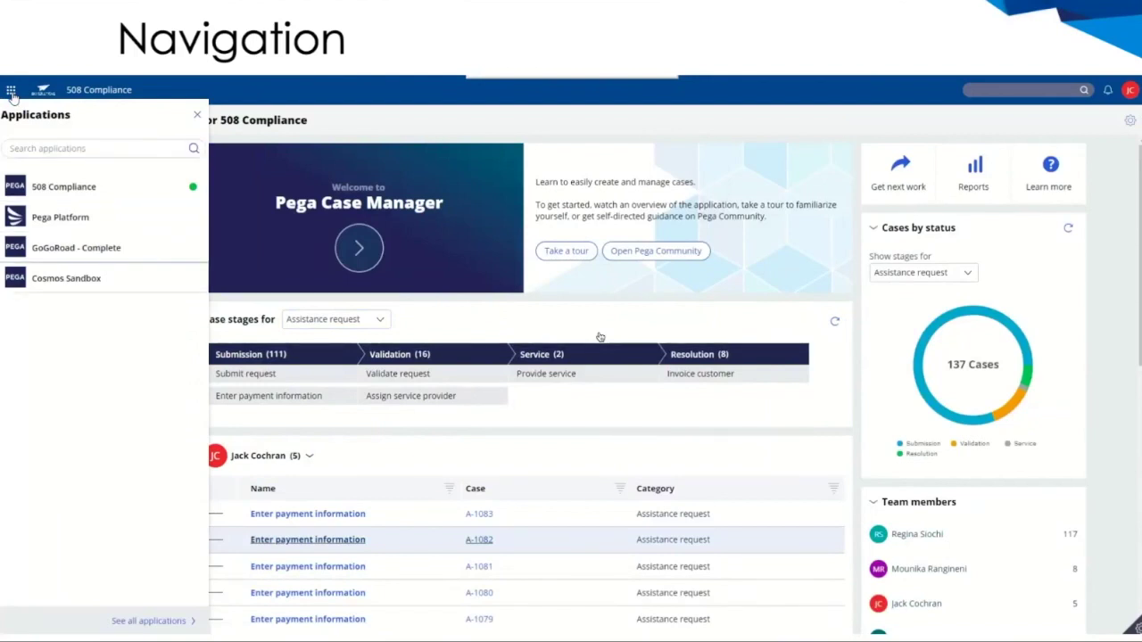
{"action": "key", "text": "Tab"}
{"action": "key", "text": "Tab"}
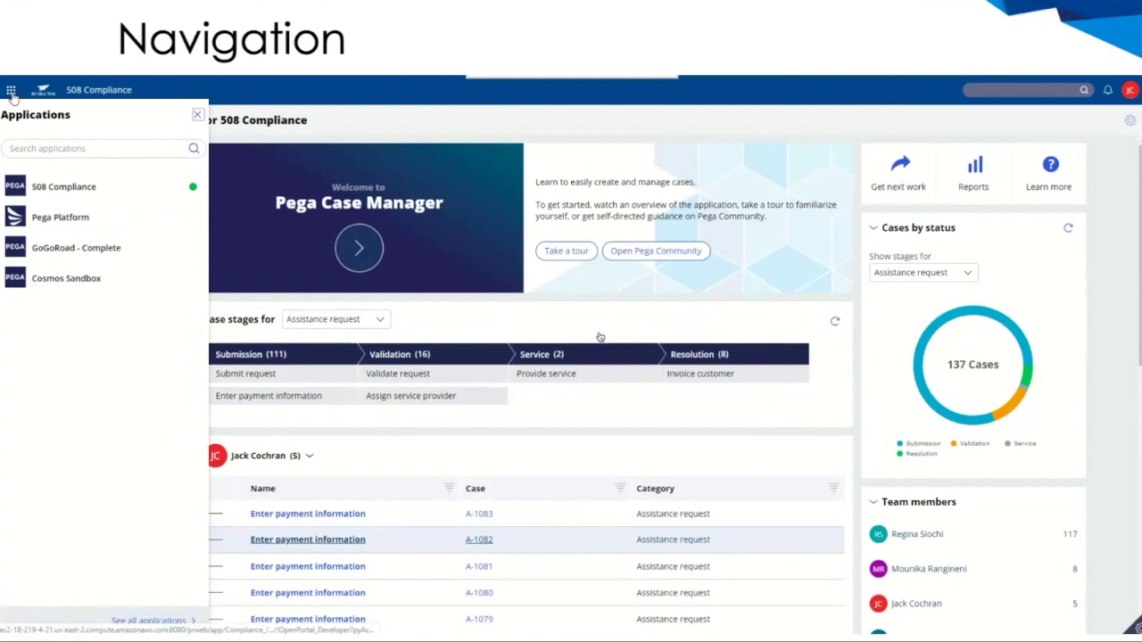
{"action": "key", "text": "Return"}
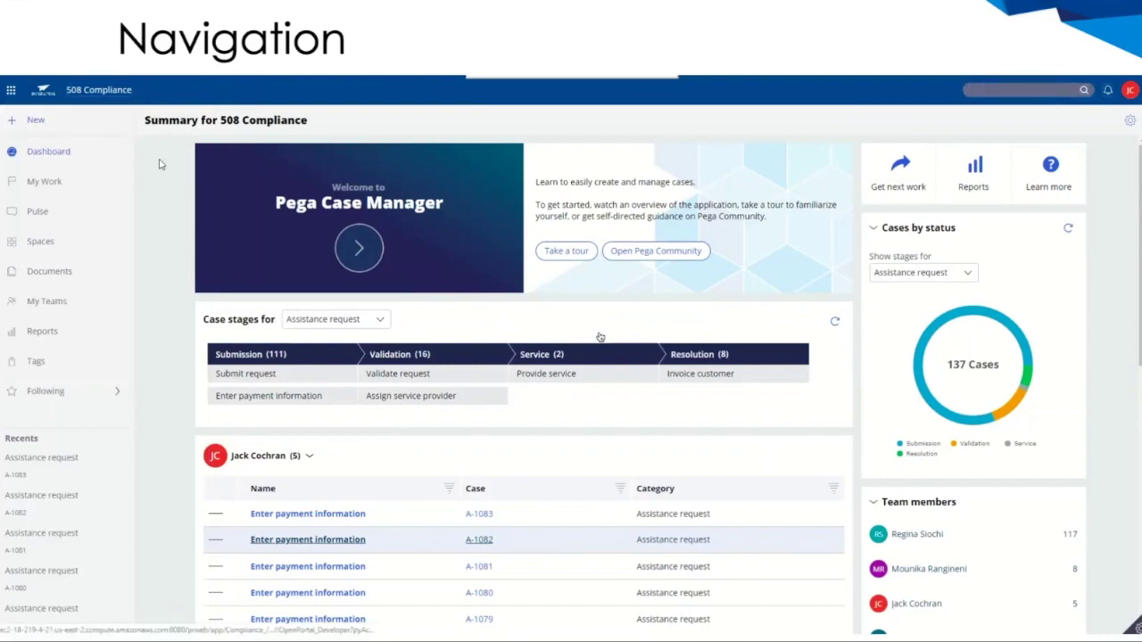
{"action": "key", "text": "Return"}
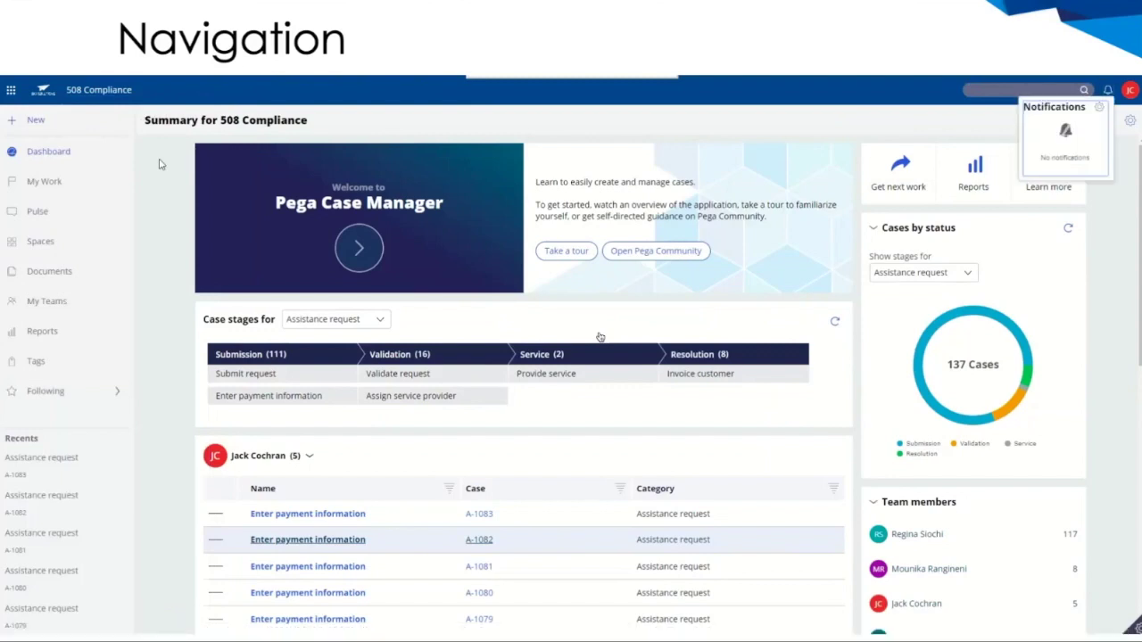
{"action": "key", "text": "Escape"}
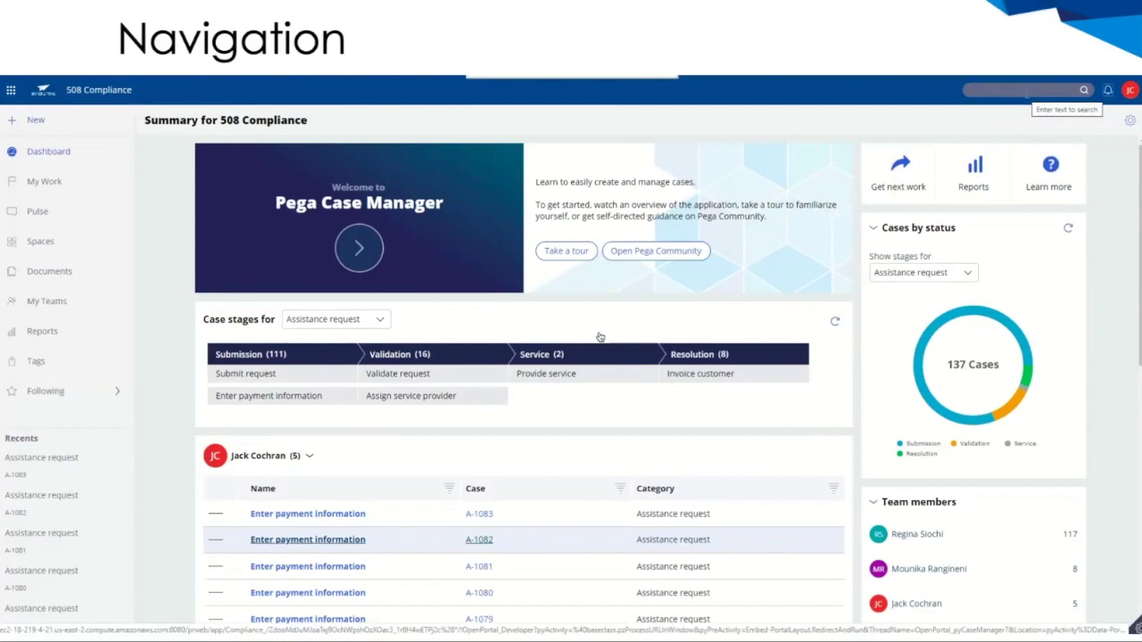
{"action": "left_click", "coordinate": [46, 125]}
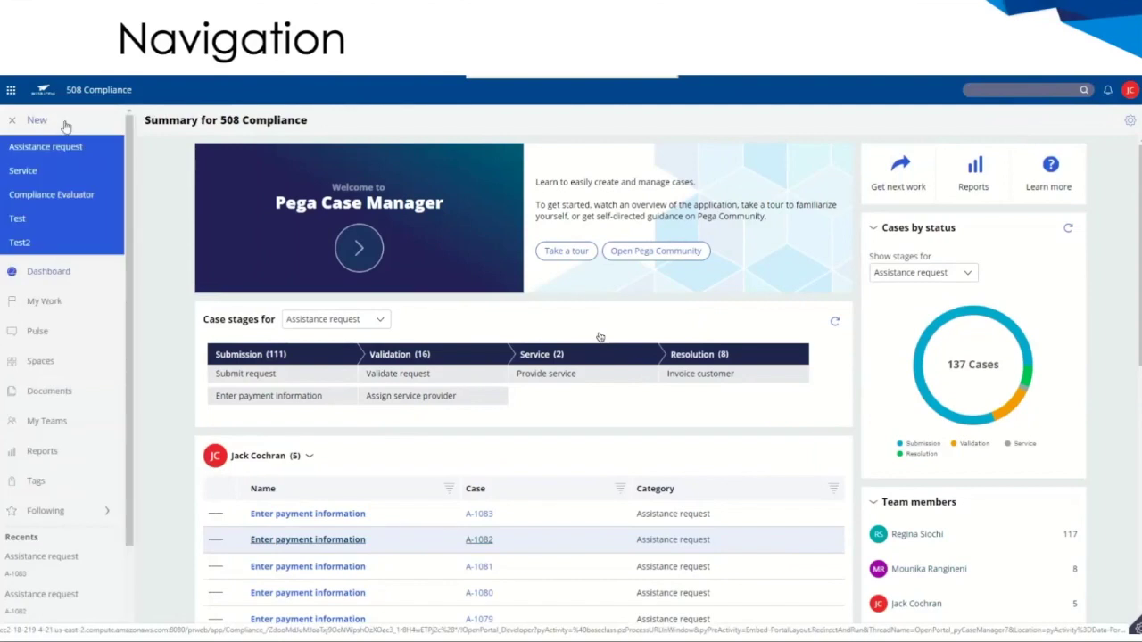
{"action": "left_click", "coordinate": [75, 148]}
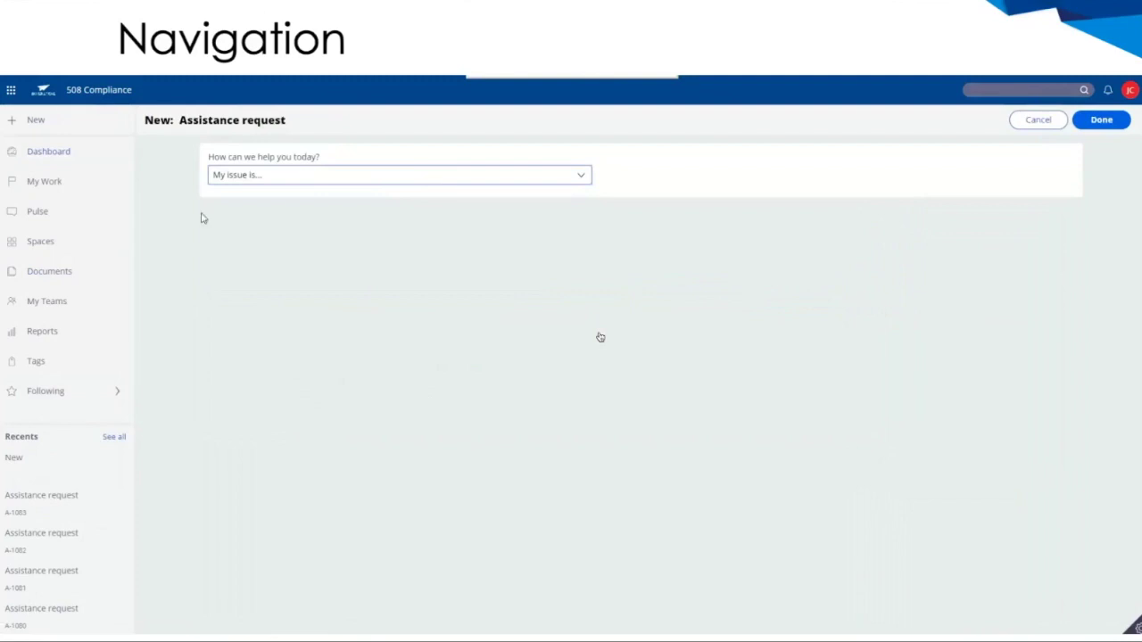
{"action": "key", "text": "Down"}
{"action": "key", "text": "Up"}
{"action": "left_click", "coordinate": [1031, 122]}
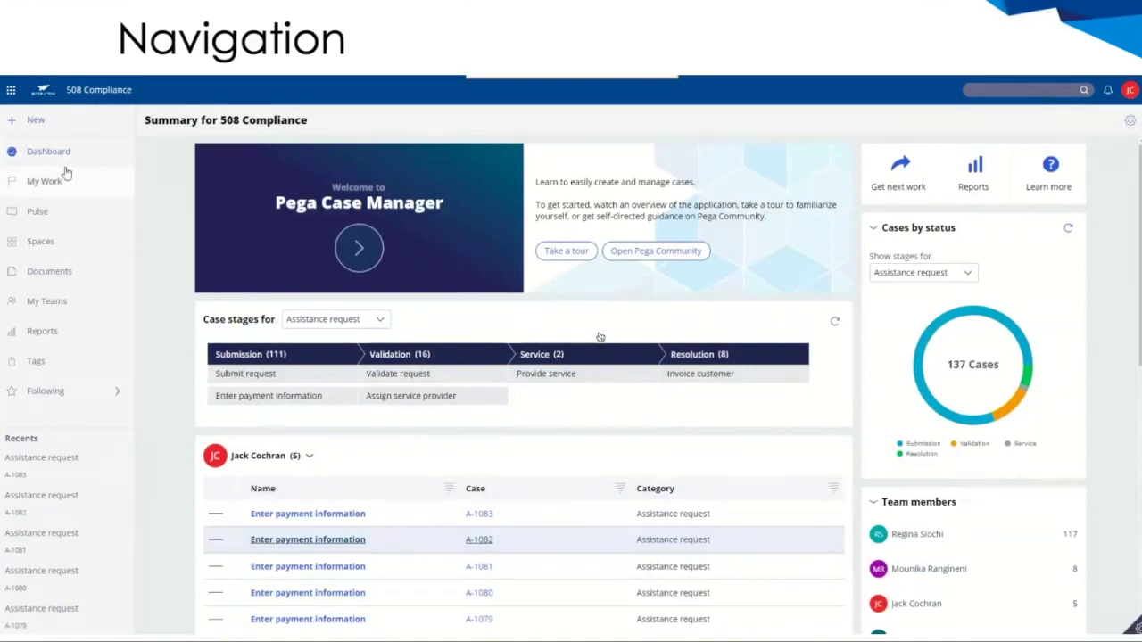
Step: Create a new Assistance request with the issue "My vehicle has a flat tire"
{"action": "left_click", "coordinate": [67, 122]}
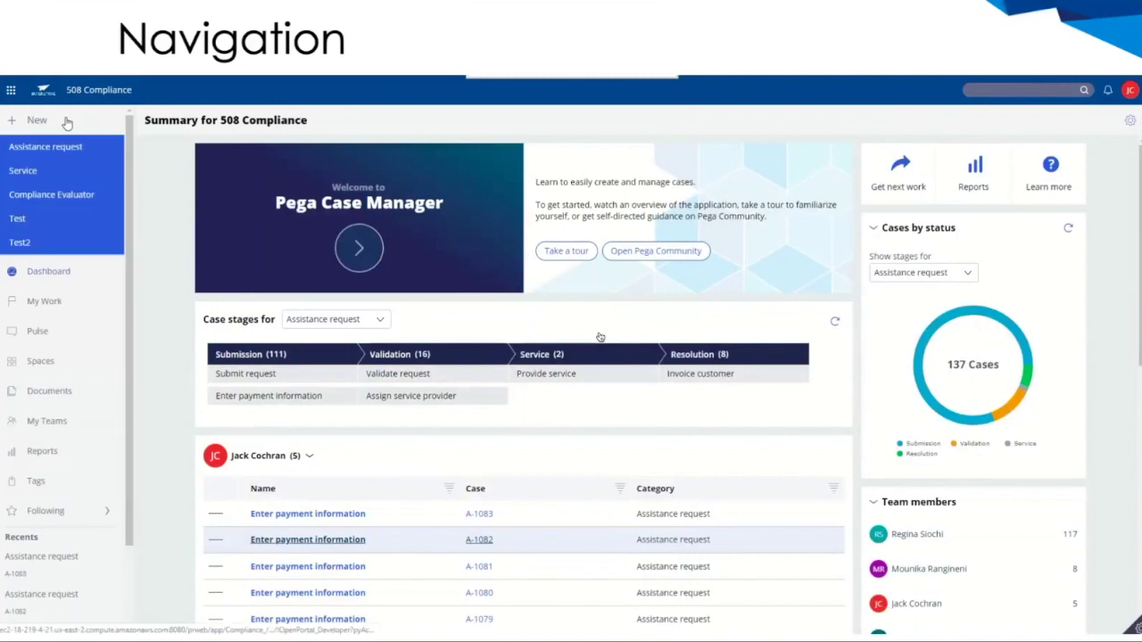
{"action": "left_click", "coordinate": [56, 148]}
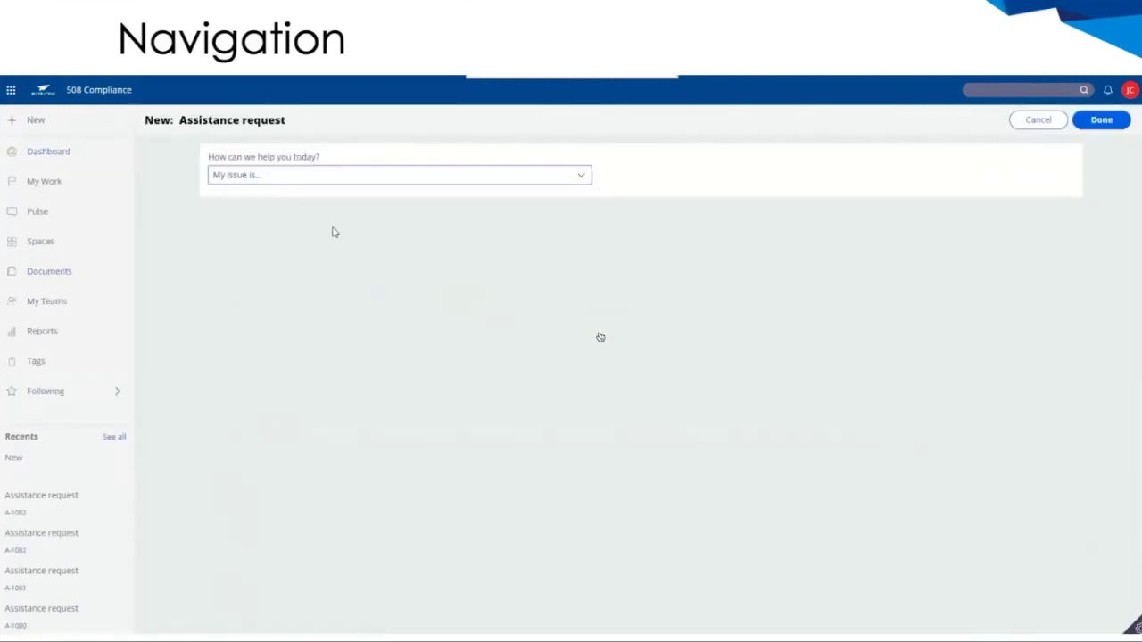
{"action": "key", "text": "Down"}
{"action": "left_click", "coordinate": [1102, 120]}
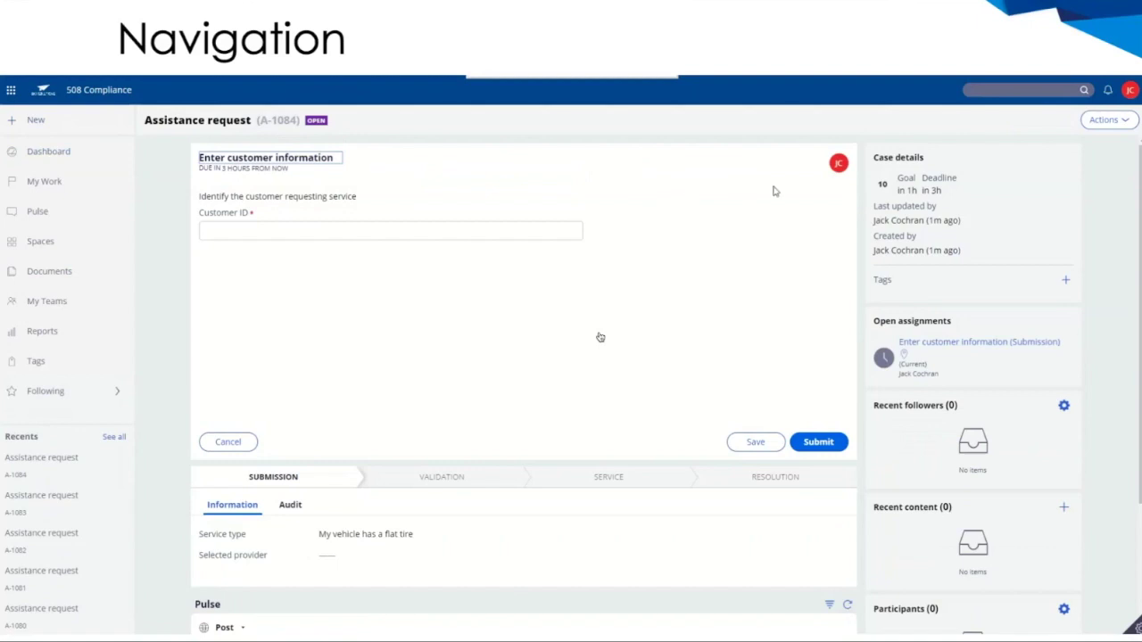
Step: Enter the customer's e-mail as the Customer ID and submit the customer information form
{"action": "key", "text": "Tab"}
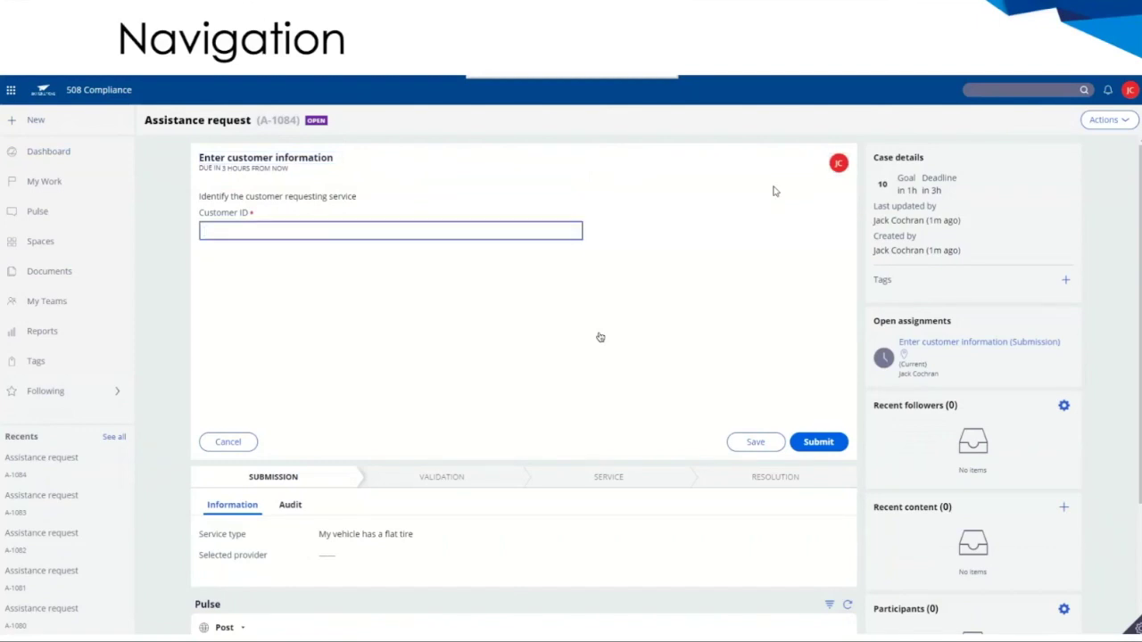
{"action": "type", "text": "hthomas@example.com"}
{"action": "key", "text": "Tab"}
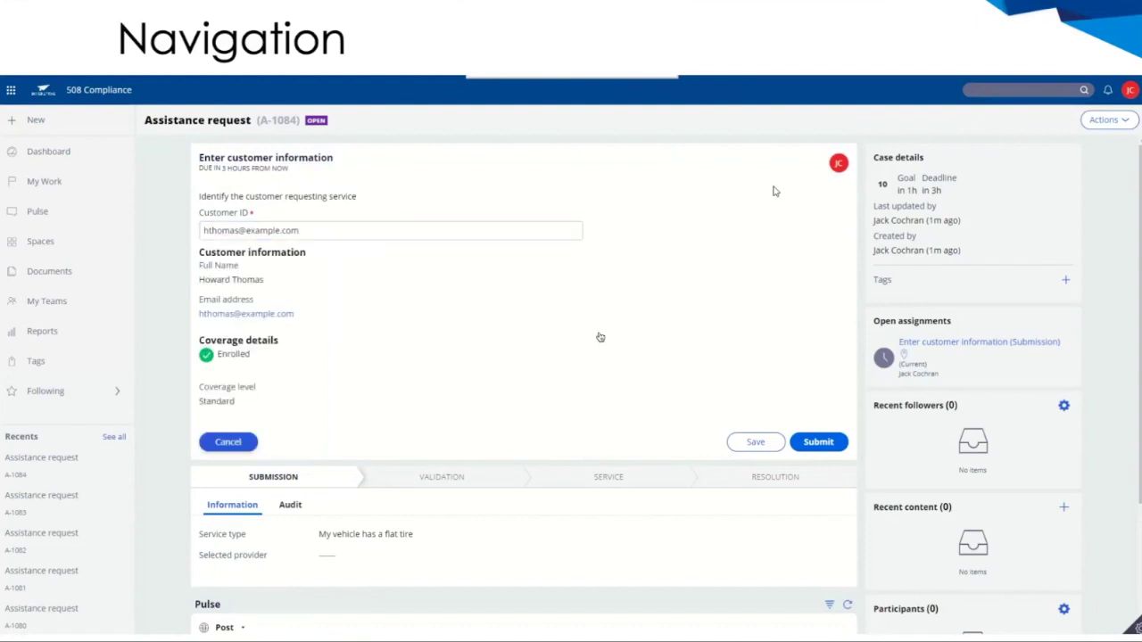
{"action": "key", "text": "Tab"}
{"action": "key", "text": "Tab"}
{"action": "key", "text": "Return"}
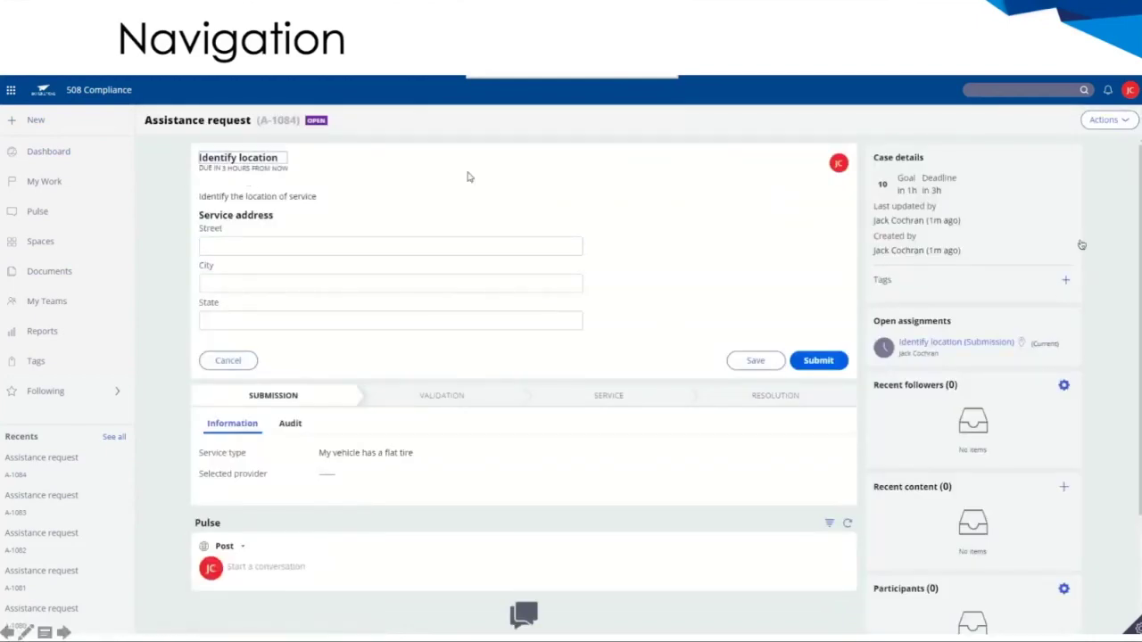
Step: Go through the street, city and state fields of the Identify location form and submit it with the address blank
{"action": "key", "text": "Tab"}
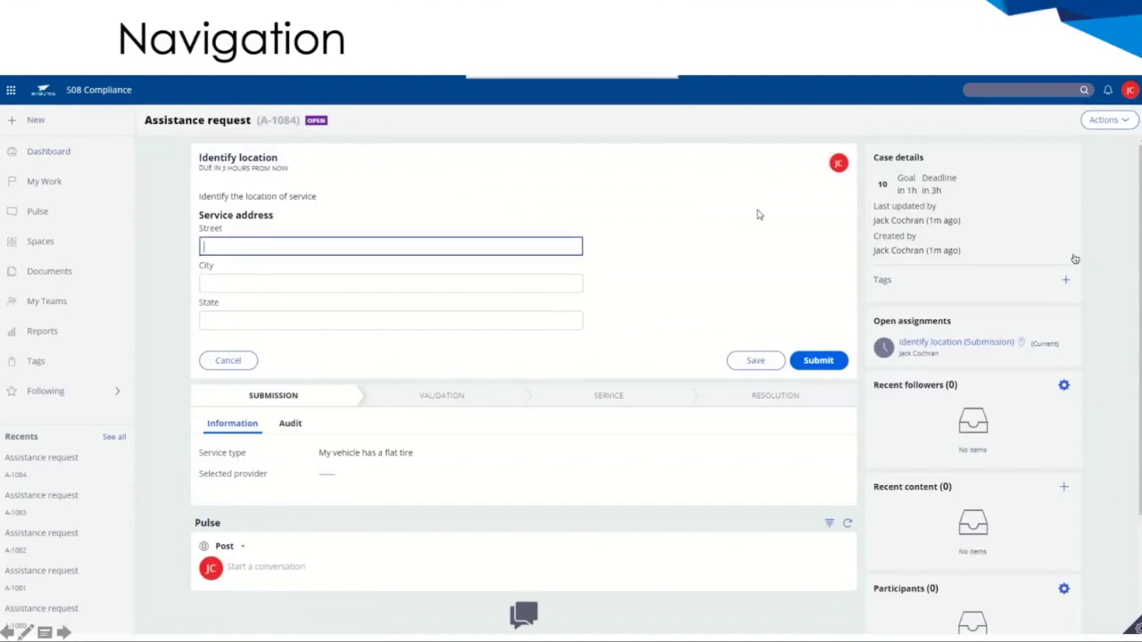
{"action": "key", "text": "Tab"}
{"action": "key", "text": "Tab"}
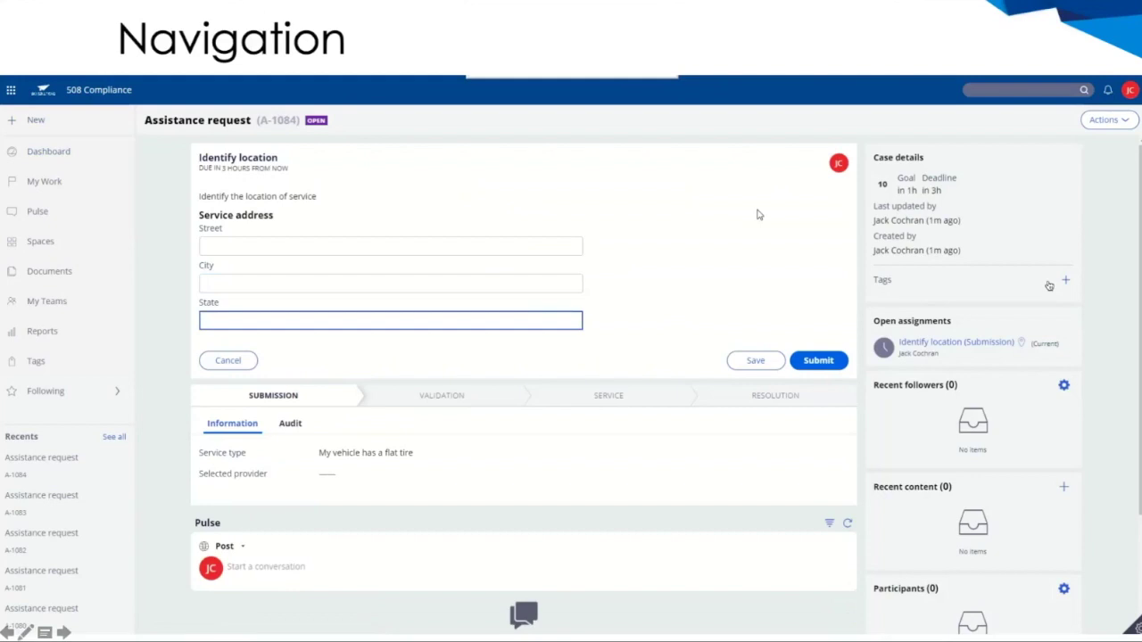
{"action": "key", "text": "Tab"}
{"action": "key", "text": "Tab"}
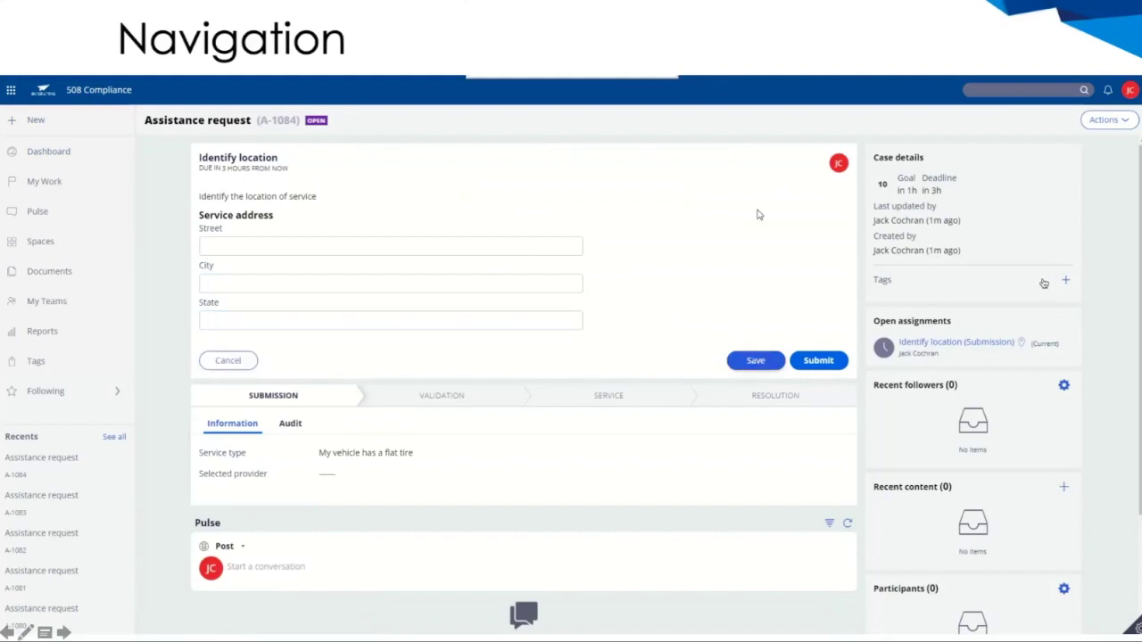
{"action": "key", "text": "Tab"}
{"action": "key", "text": "Return"}
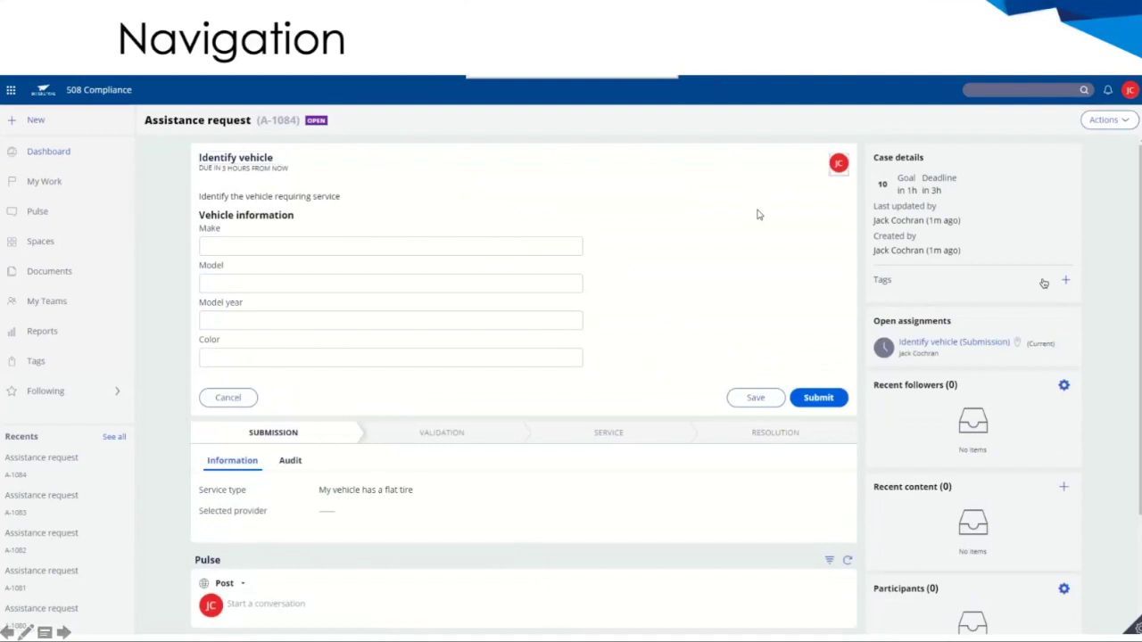
Step: Go through the make, model, model year and color fields of the Identify vehicle form and submit it blank
{"action": "key", "text": "Tab"}
{"action": "key", "text": "Tab"}
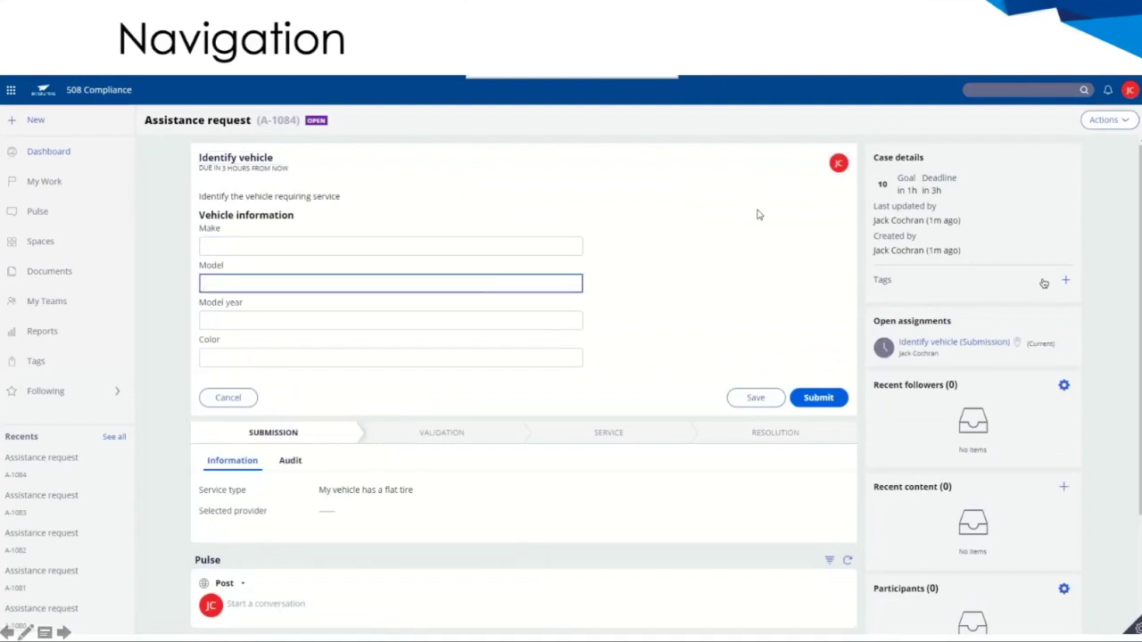
{"action": "key", "text": "Tab"}
{"action": "key", "text": "Tab"}
{"action": "key", "text": "Tab"}
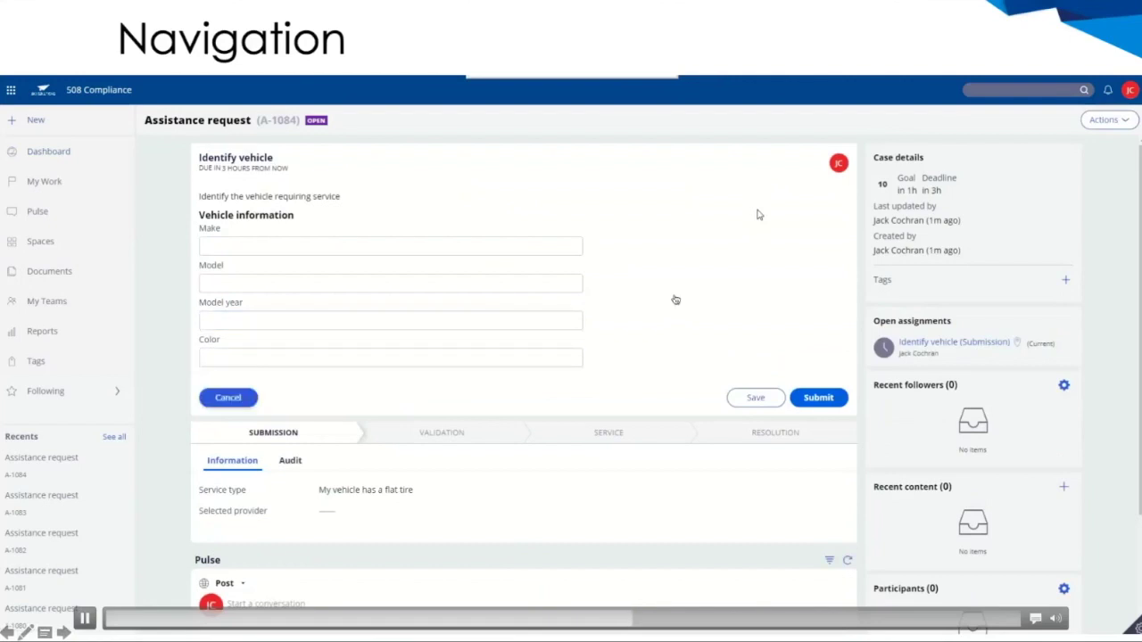
{"action": "key", "text": "Tab"}
{"action": "key", "text": "Tab"}
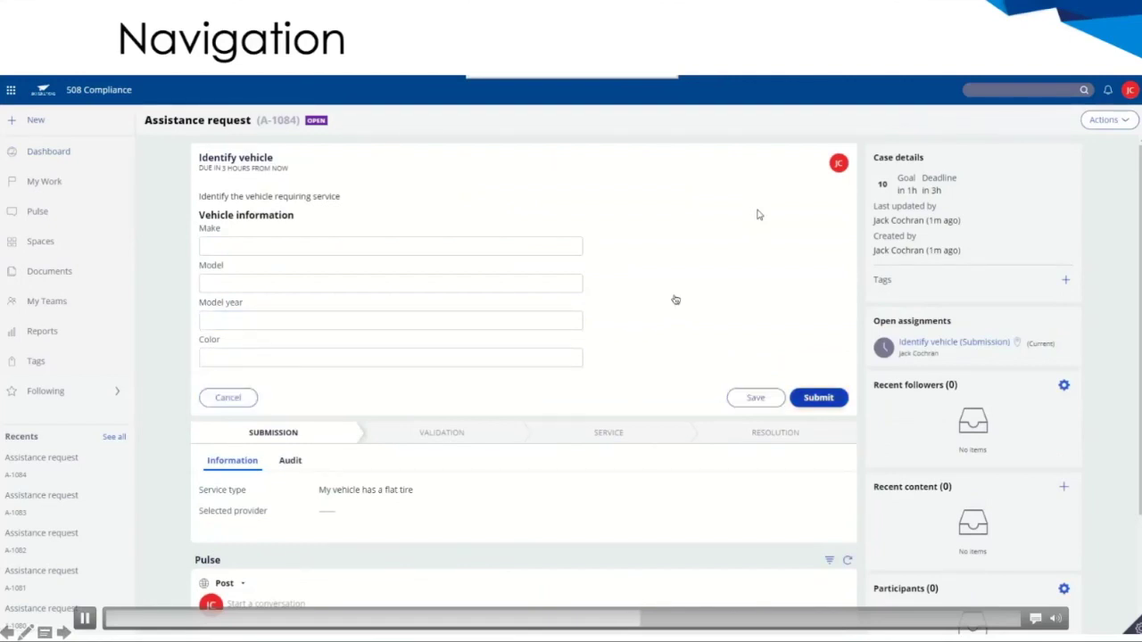
{"action": "key", "text": "Return"}
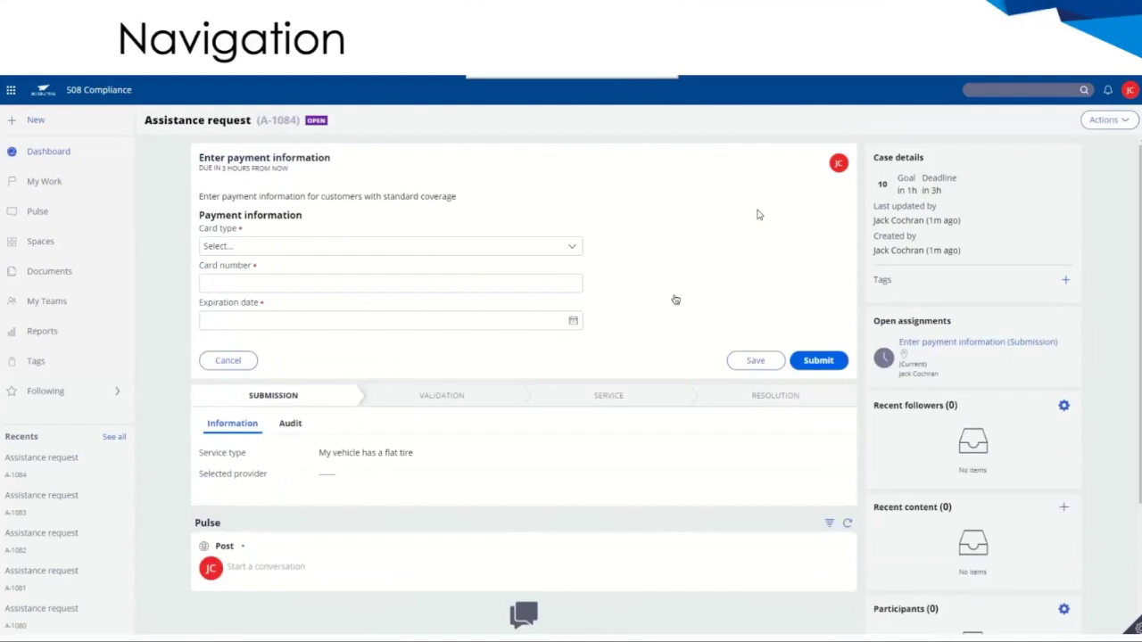
Step: Select MasterCard as the card type and fill the card number field with a hyphen placeholder
{"action": "key", "text": "Tab"}
{"action": "key", "text": "Tab"}
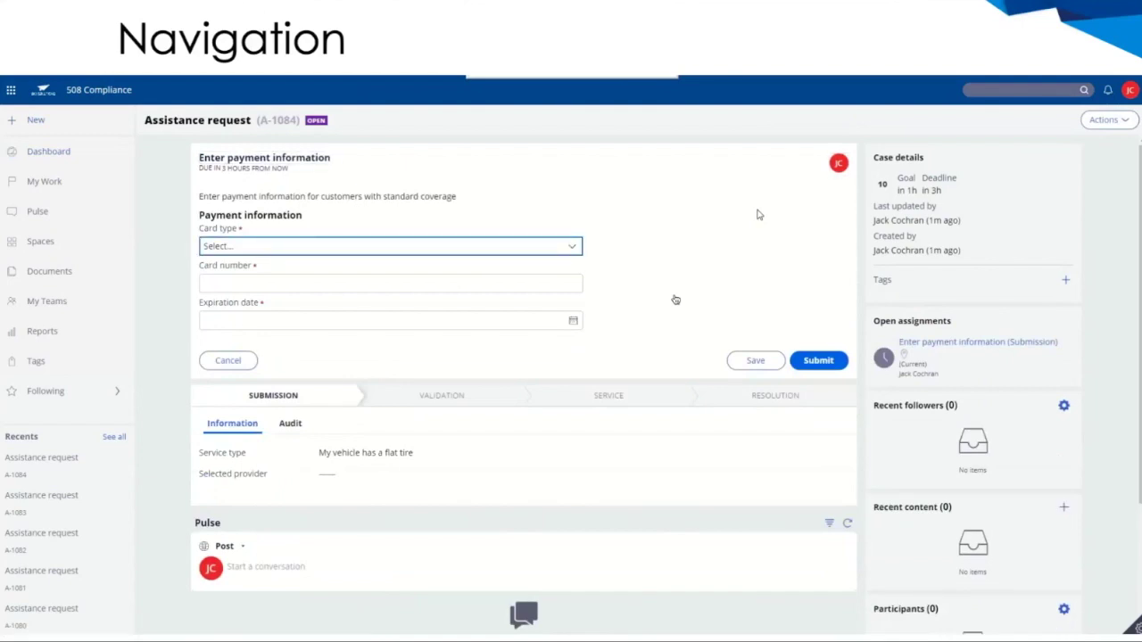
{"action": "key", "text": "Down"}
{"action": "key", "text": "Tab"}
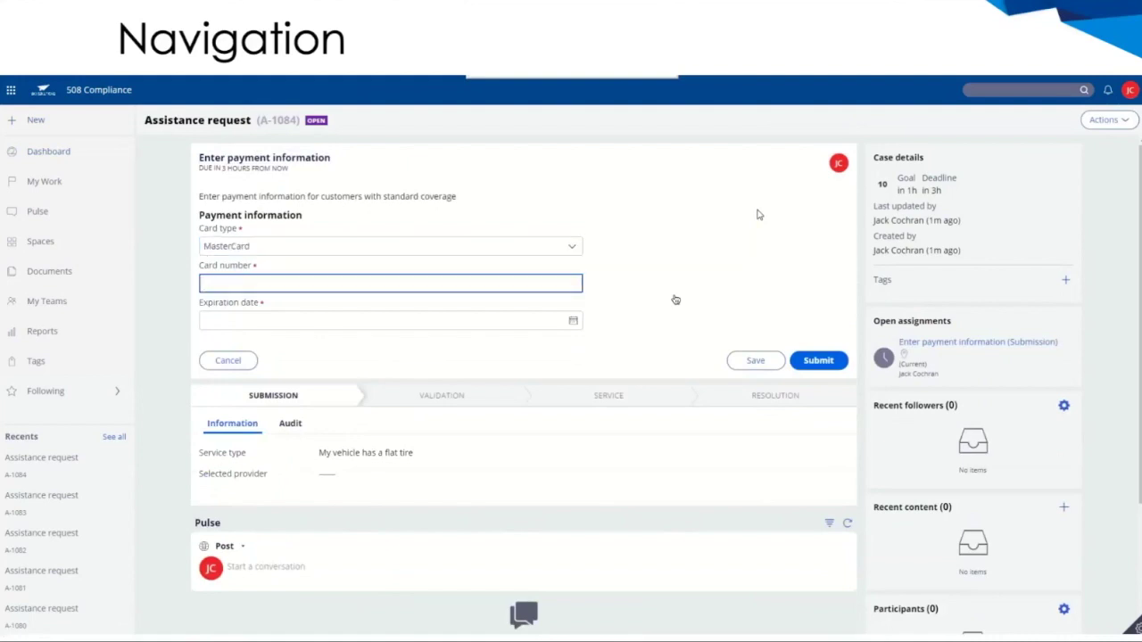
{"action": "key", "text": "Tab"}
Step: Set the card's expiration date to 6/2/2020 using the calendar and move keyboard focus to the form's submission control
{"action": "key", "text": "Tab"}
{"action": "key", "text": "Return"}
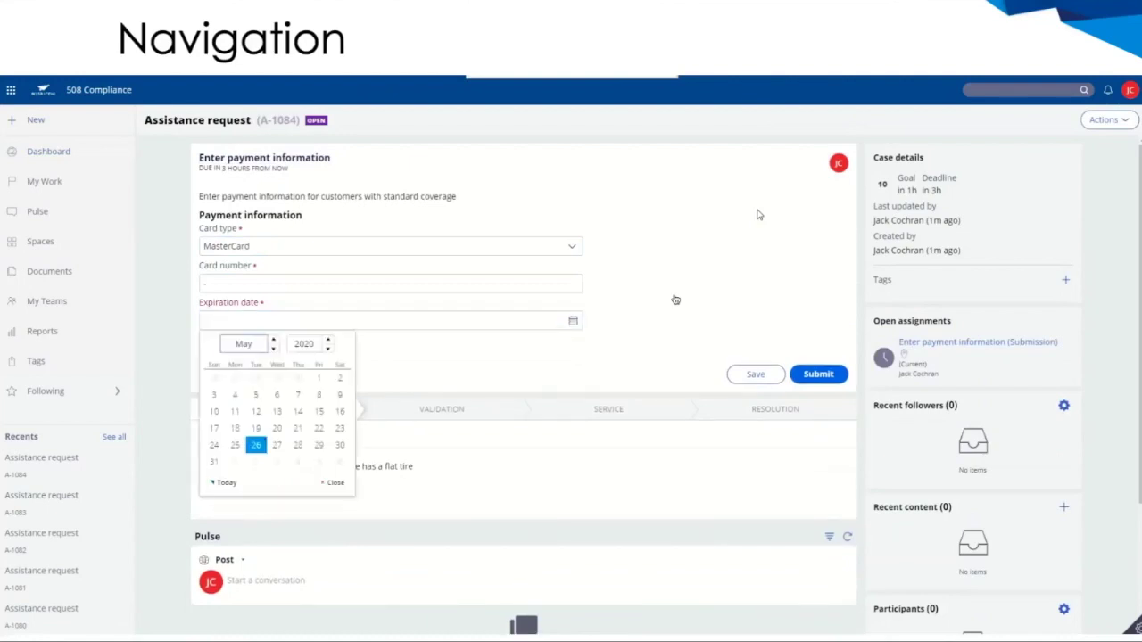
{"action": "key", "text": "Up"}
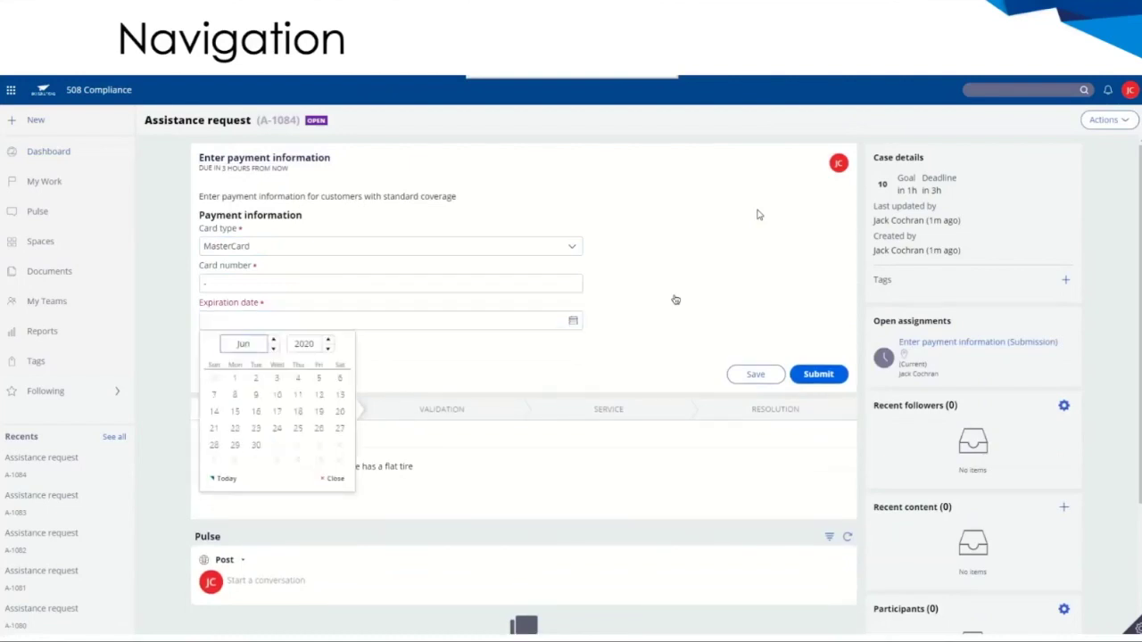
{"action": "key", "text": "Tab"}
{"action": "key", "text": "Tab"}
{"action": "key", "text": "Tab"}
{"action": "key", "text": "Tab"}
{"action": "key", "text": "Right"}
{"action": "key", "text": "Return"}
{"action": "key", "text": "Tab"}
{"action": "key", "text": "Tab"}
{"action": "key", "text": "Tab"}
{"action": "key", "text": "Tab"}
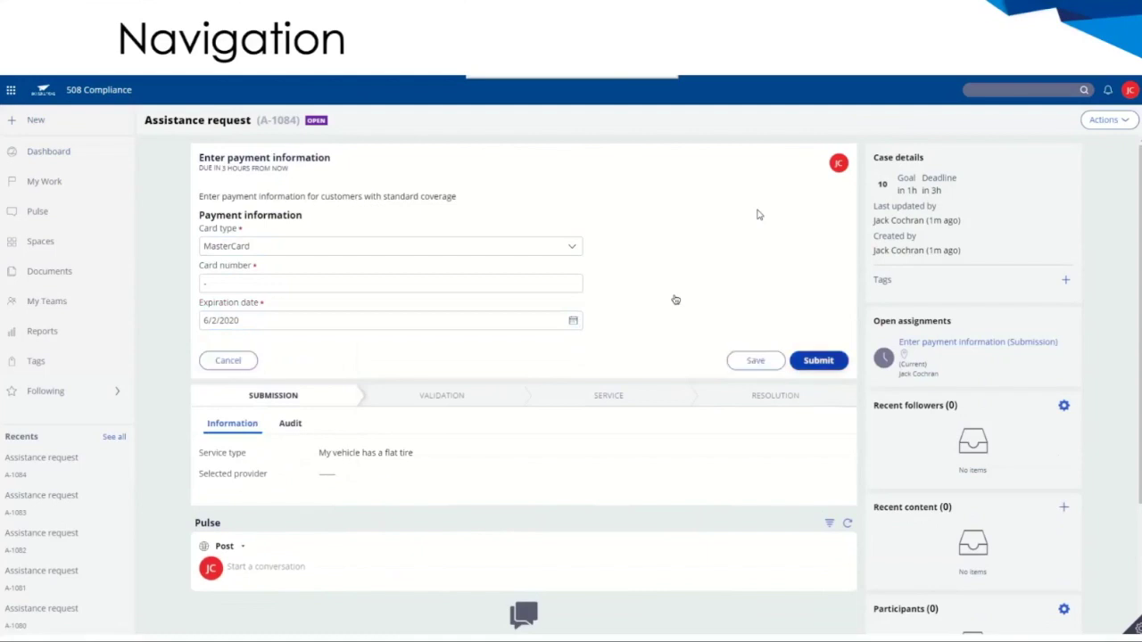
Step: Submit the payment form, follow the field error to enter a replacement card number, and return to the dashboard
{"action": "key", "text": "Return"}
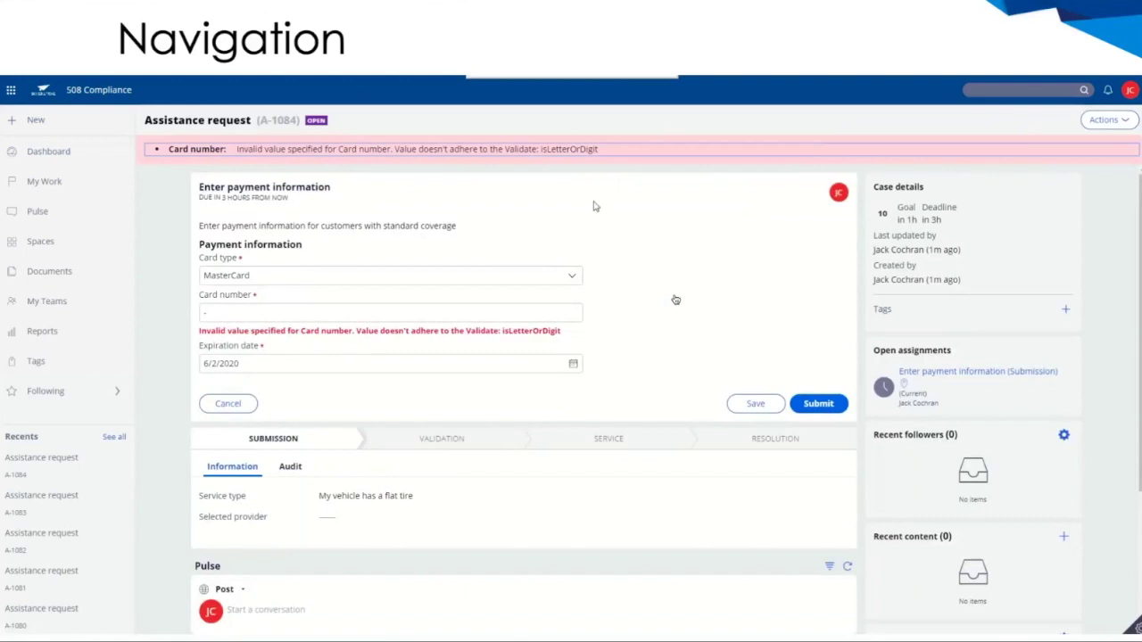
{"action": "key", "text": "Return"}
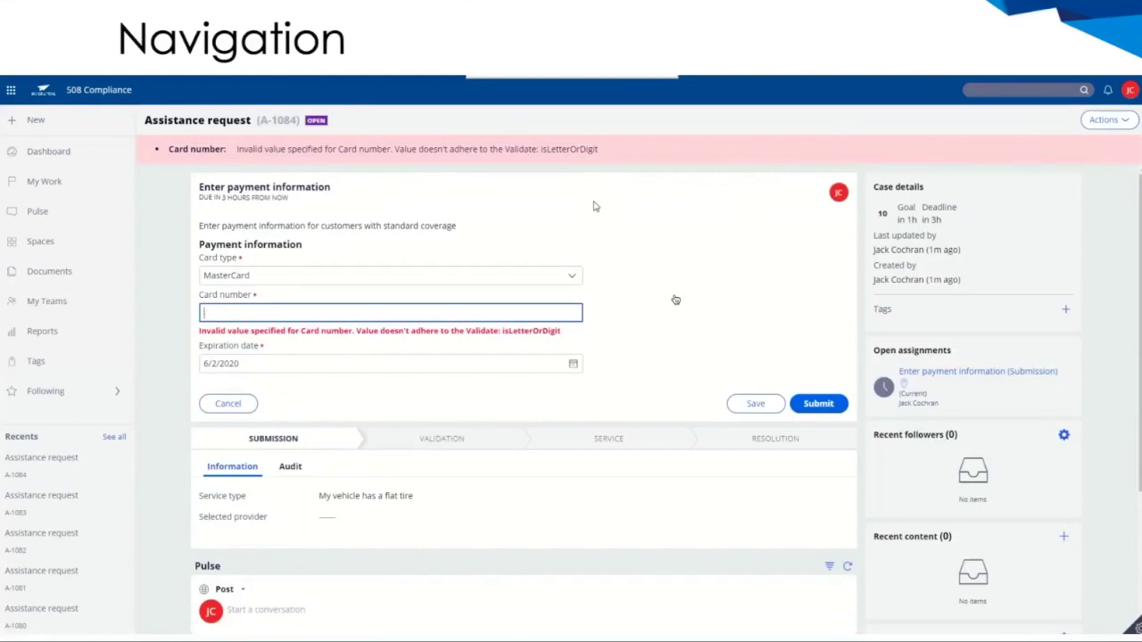
{"action": "type", "text": "4004004004000"}
{"action": "left_click", "coordinate": [55, 153]}
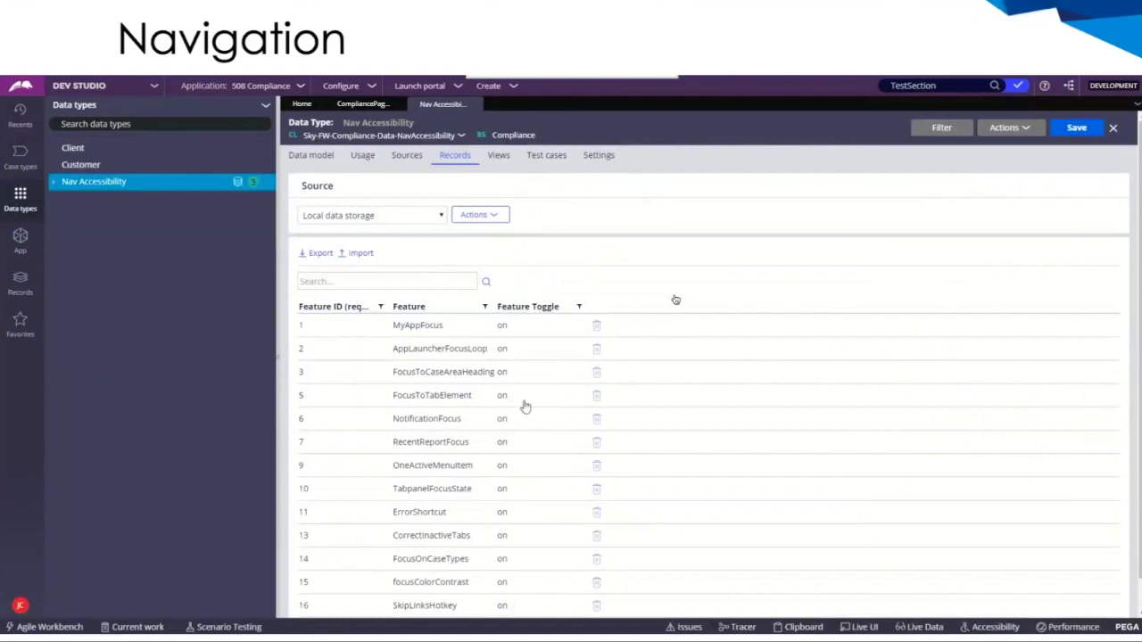
Step: Set the MyAppFocus feature toggle to Off in the Nav Accessibility records and save the data type
{"action": "left_click", "coordinate": [531, 333]}
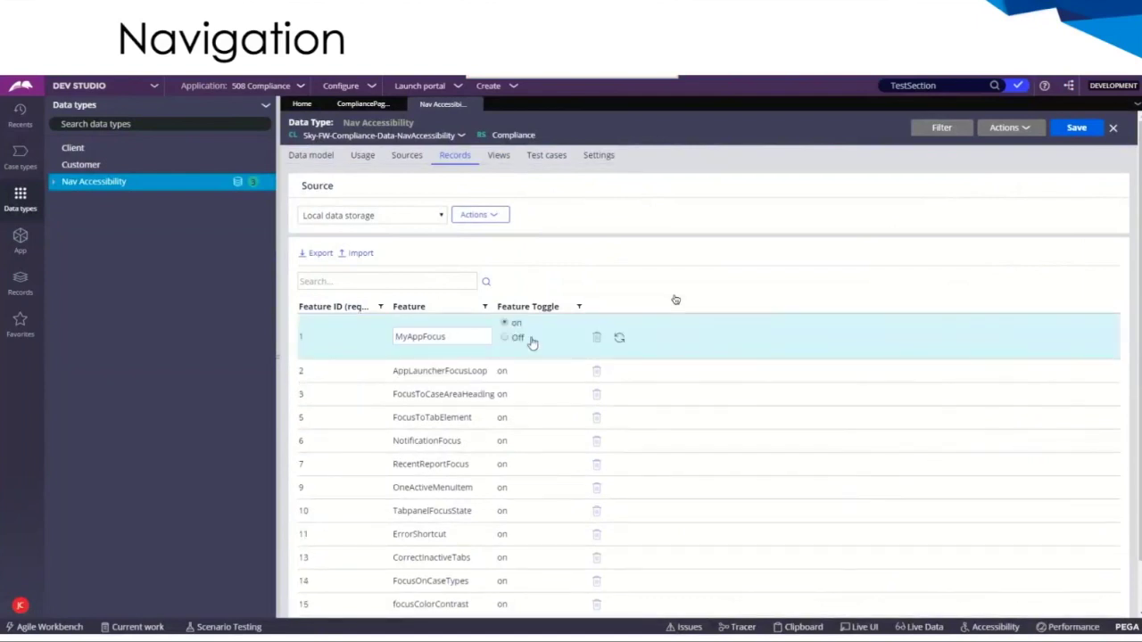
{"action": "left_click", "coordinate": [505, 339]}
{"action": "left_click", "coordinate": [1076, 129]}
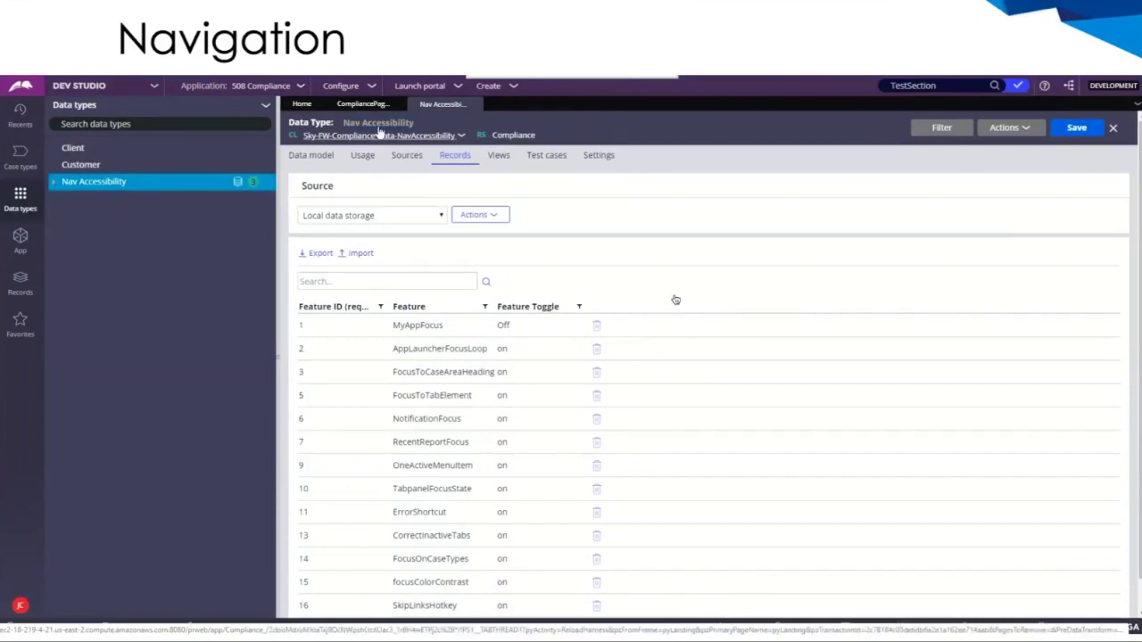
Step: Launch the Case Manager portal and open its application launcher
{"action": "left_click", "coordinate": [425, 89]}
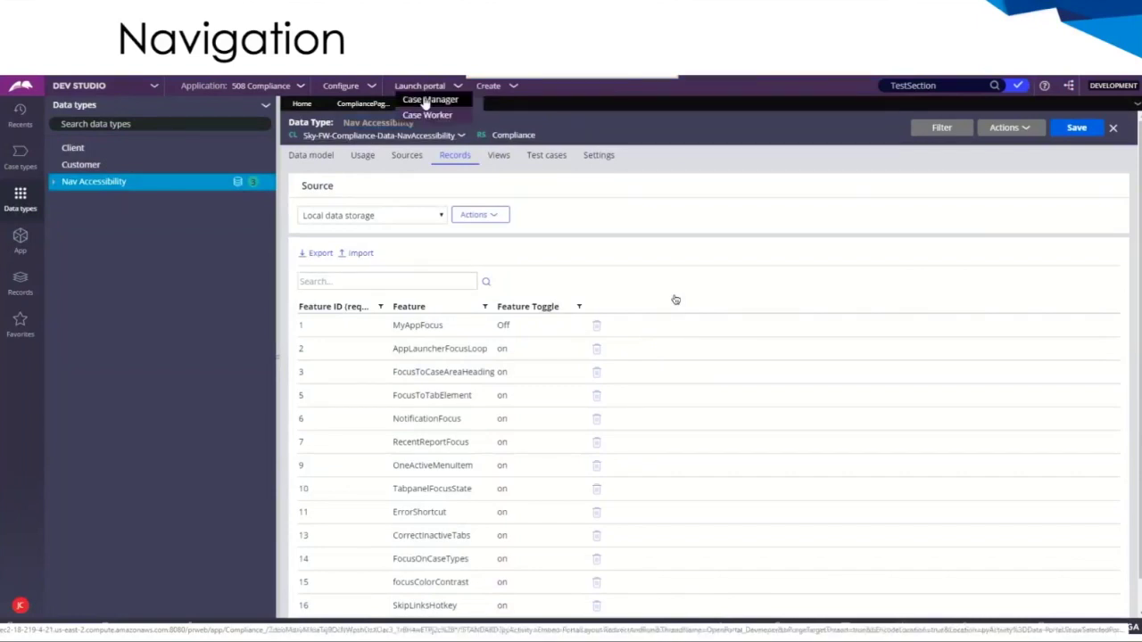
{"action": "left_click", "coordinate": [427, 100]}
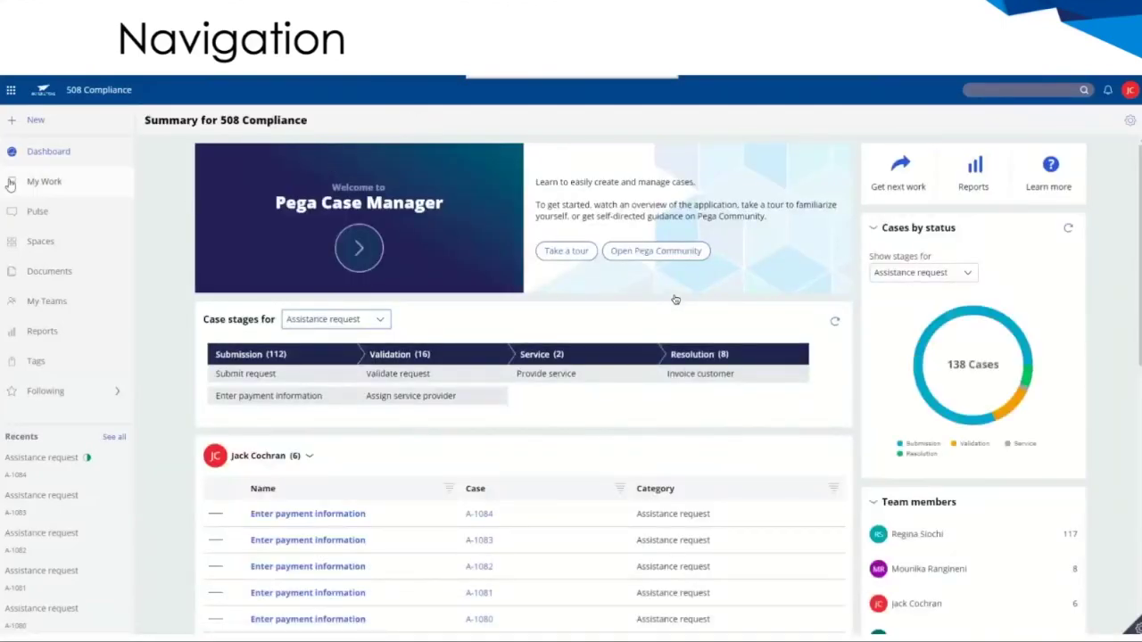
{"action": "left_click", "coordinate": [10, 90]}
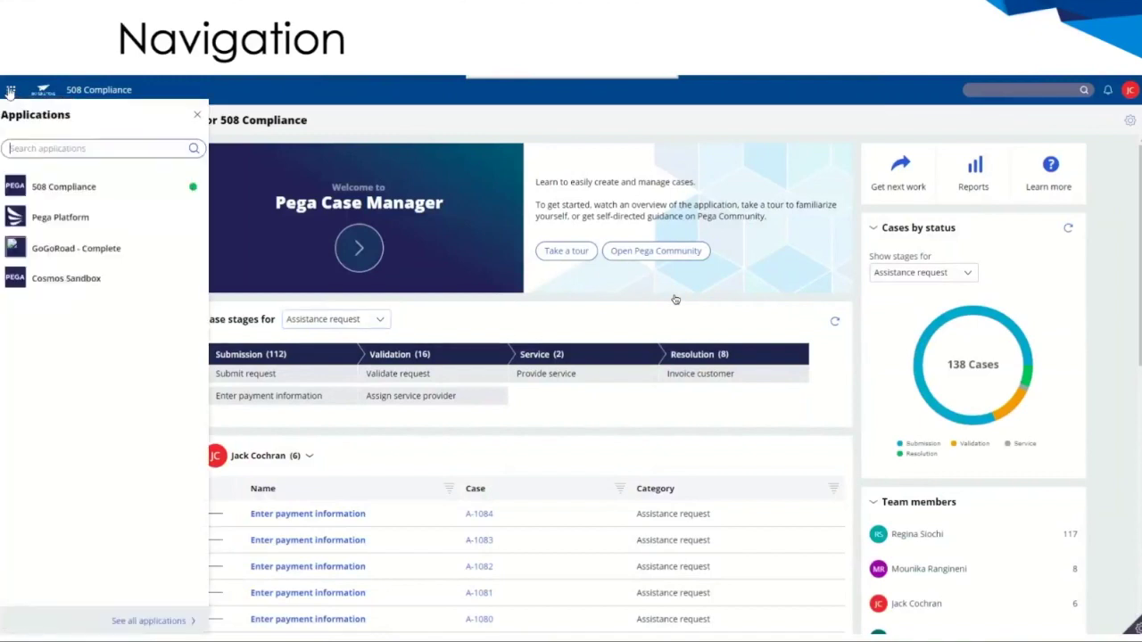
Step: Move keyboard focus through the Applications launcher's entries to its close control and activate it
{"action": "key", "text": "Tab"}
{"action": "key", "text": "Tab"}
{"action": "key", "text": "Tab"}
{"action": "key", "text": "Tab"}
{"action": "key", "text": "Tab"}
{"action": "key", "text": "Tab"}
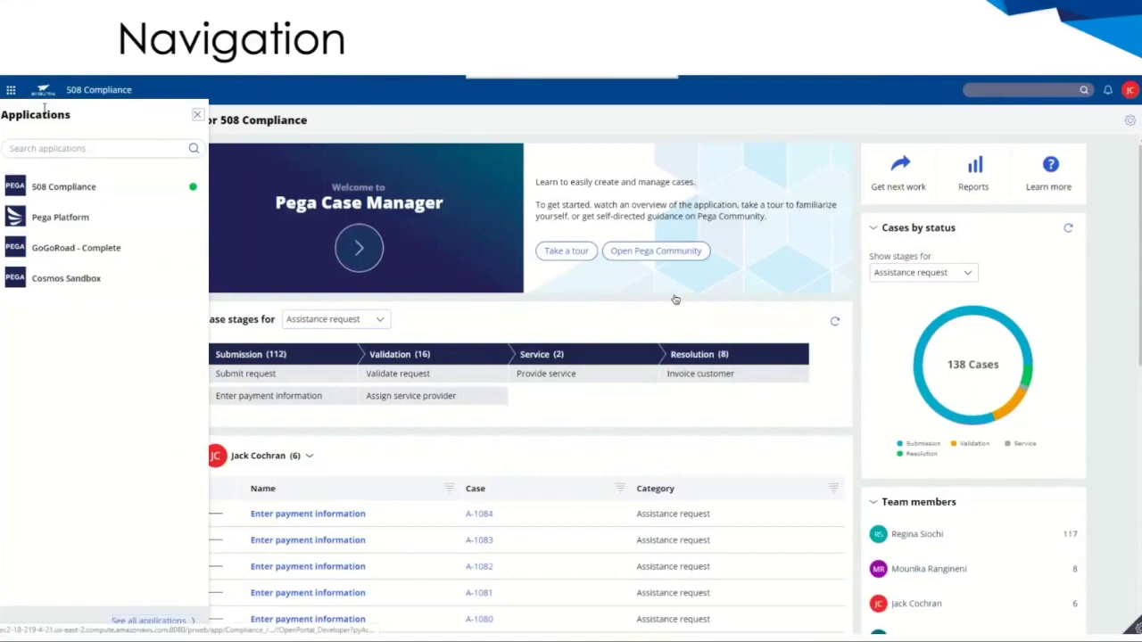
{"action": "key", "text": "Return"}
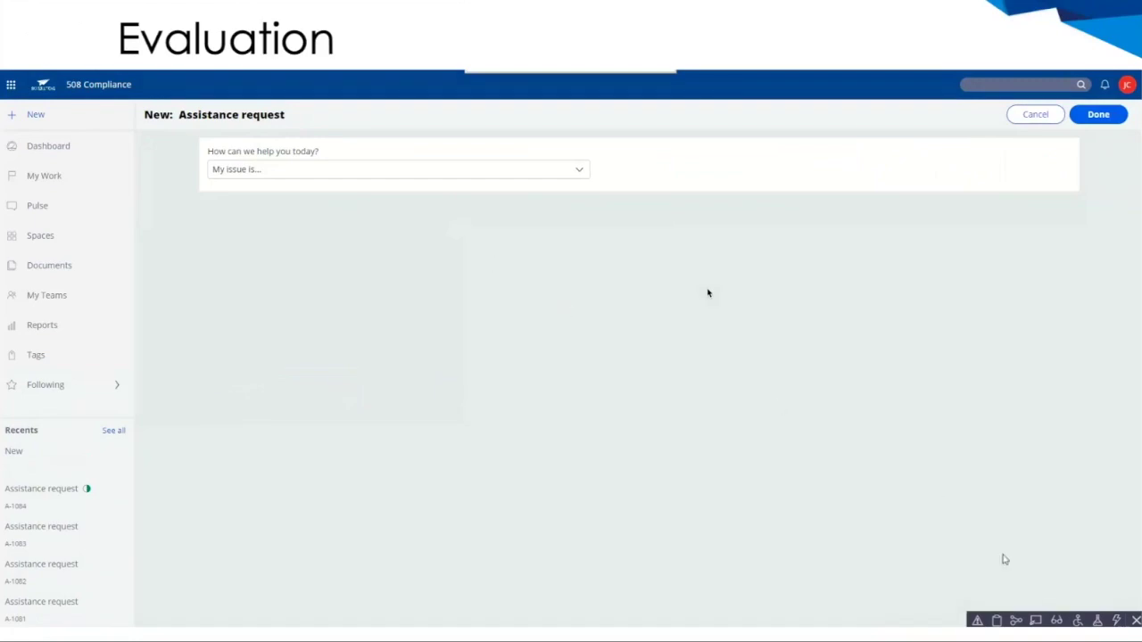
Step: Open the Accessibility Inspector on the new assistance request and examine its Content and Structural issues by category
{"action": "left_click", "coordinate": [1078, 620]}
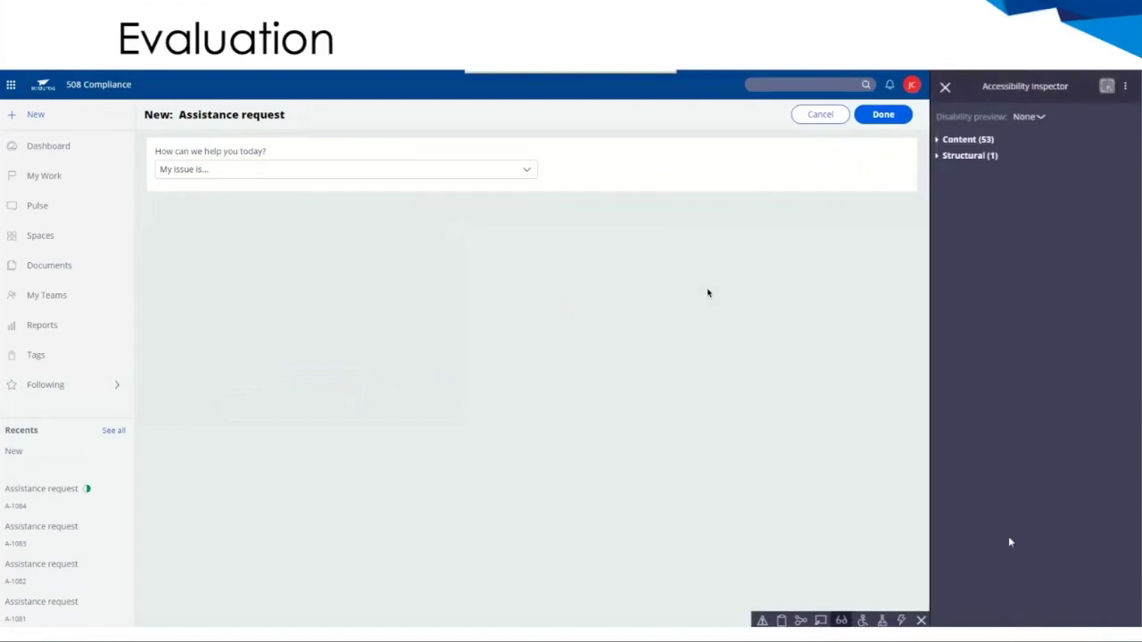
{"action": "left_click", "coordinate": [937, 140]}
{"action": "left_click", "coordinate": [942, 157]}
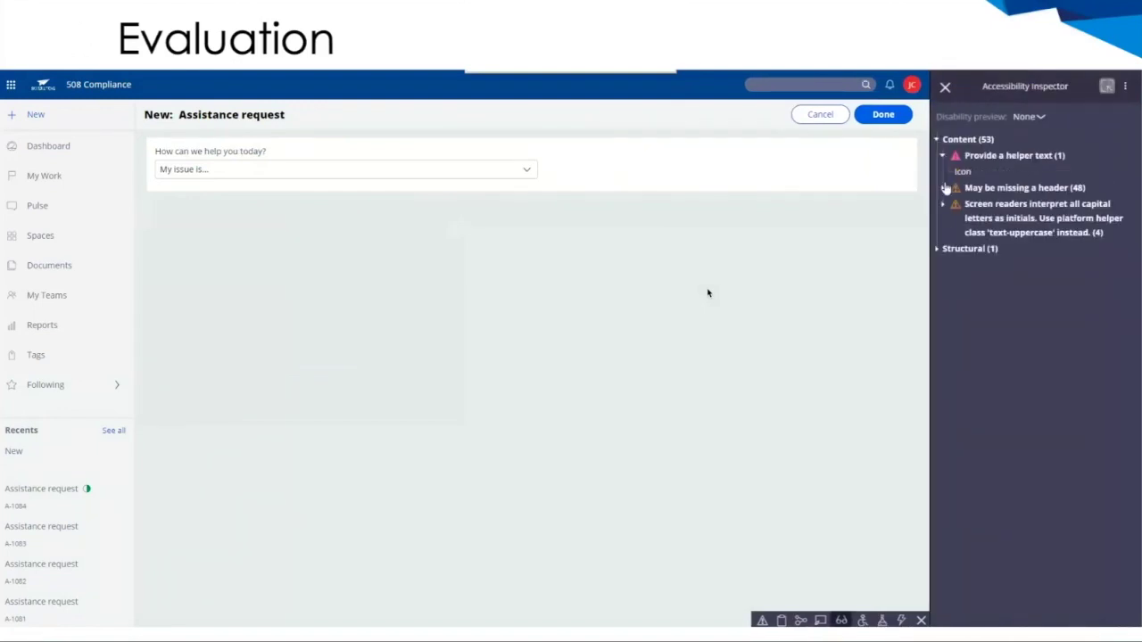
{"action": "left_click", "coordinate": [946, 190]}
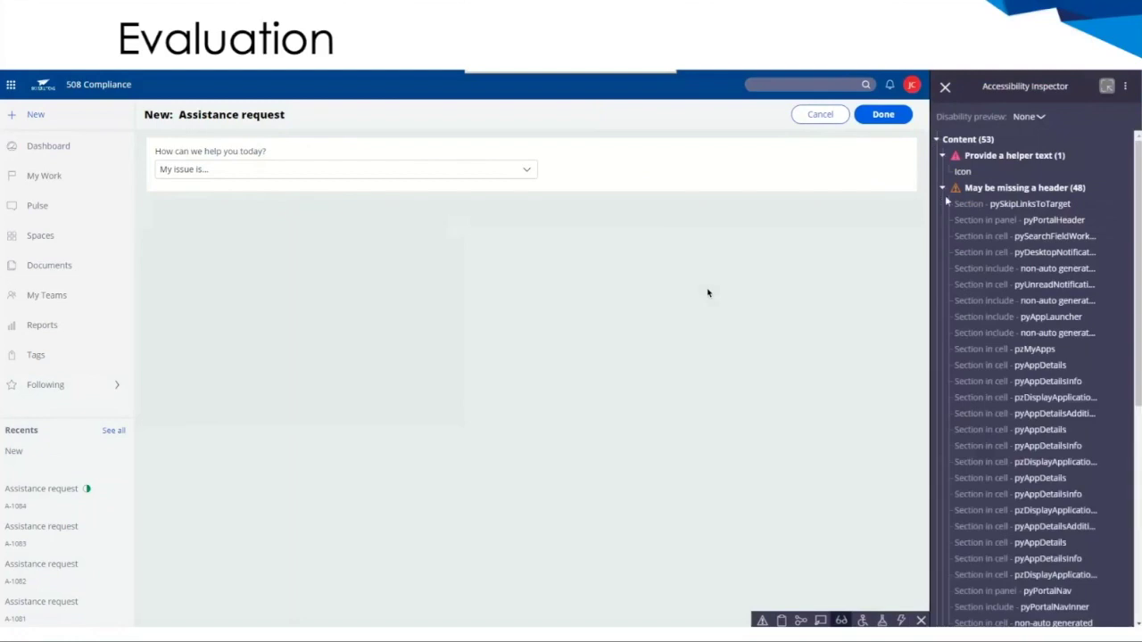
{"action": "left_click", "coordinate": [943, 189]}
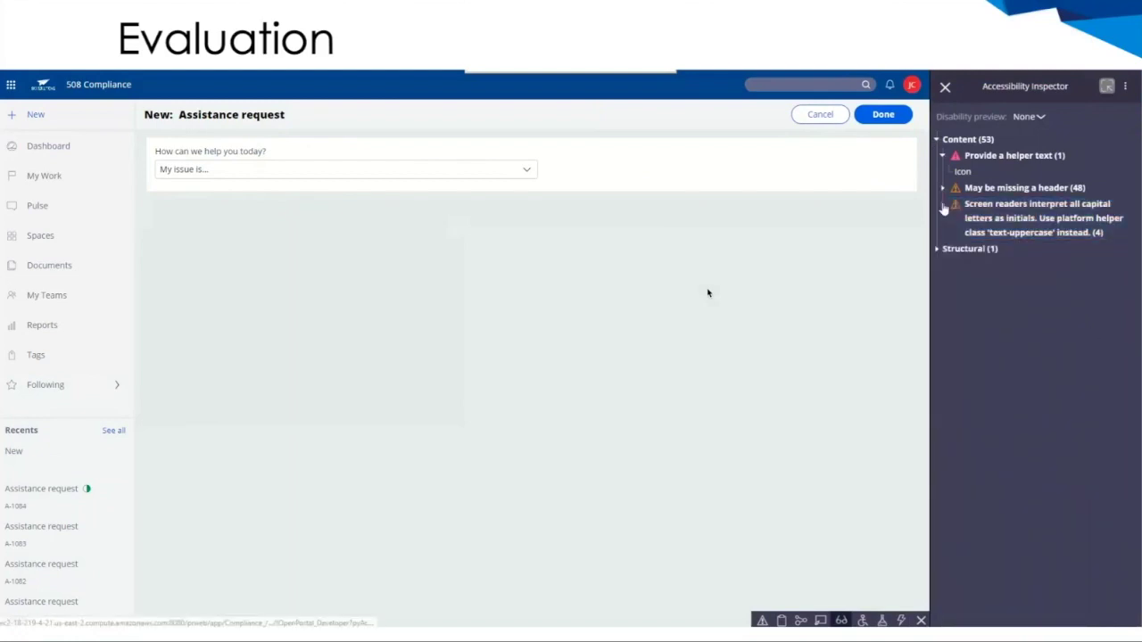
{"action": "left_click", "coordinate": [989, 220]}
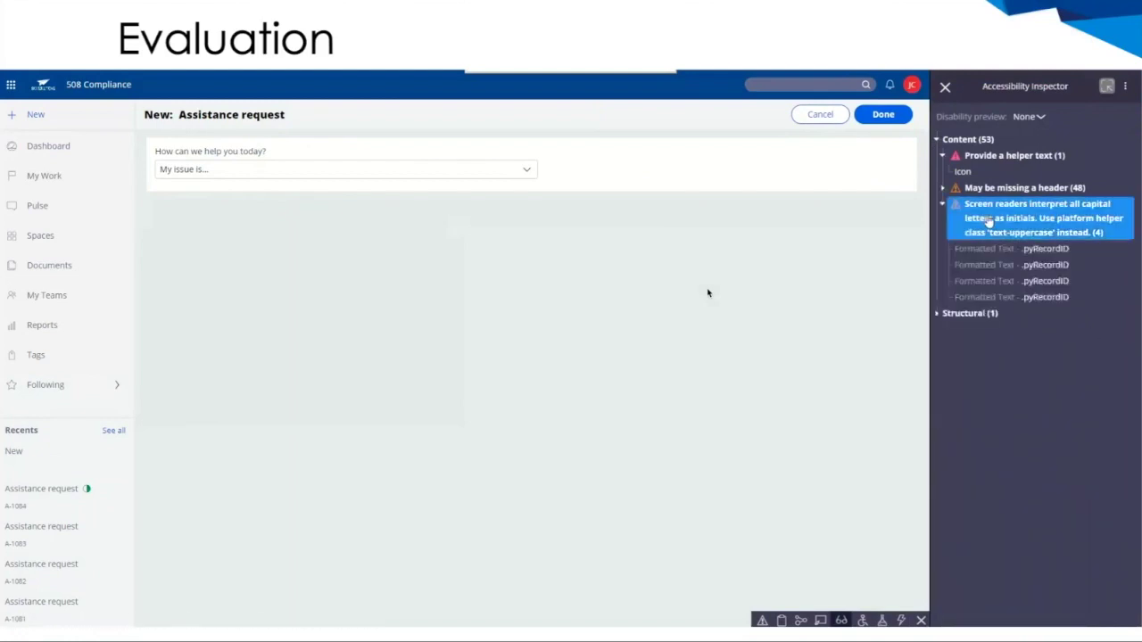
{"action": "left_click", "coordinate": [937, 314]}
{"action": "left_click", "coordinate": [967, 346]}
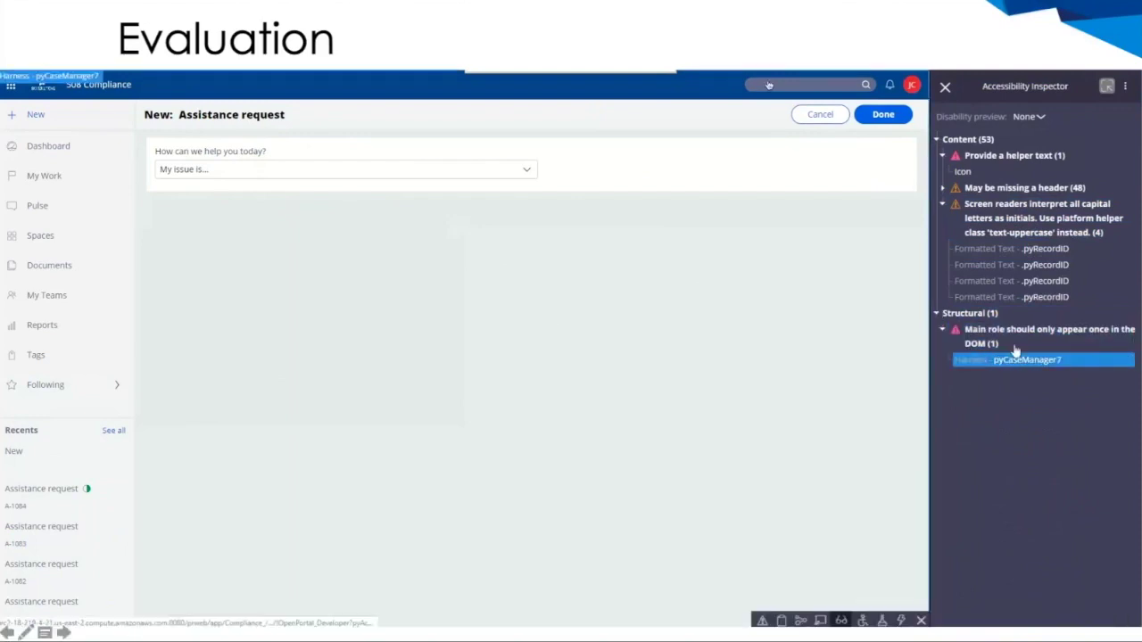
Step: Preview the page with Achromatopsia (Absence of color), restore the disability preview to None, and close the Accessibility Inspector
{"action": "left_click", "coordinate": [1028, 116]}
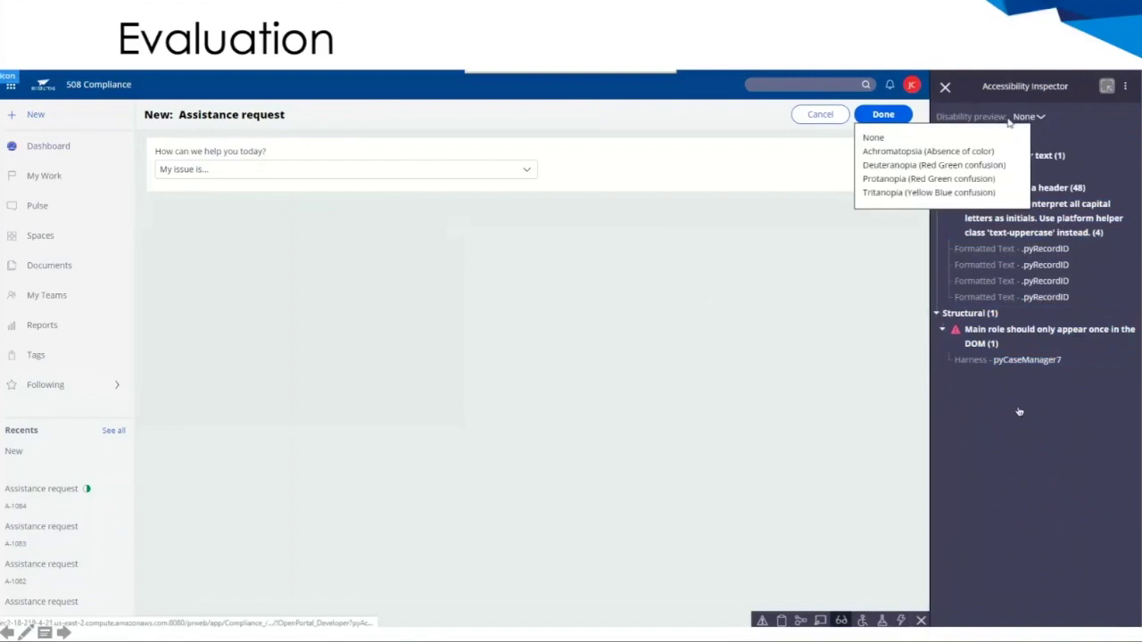
{"action": "left_click", "coordinate": [974, 153]}
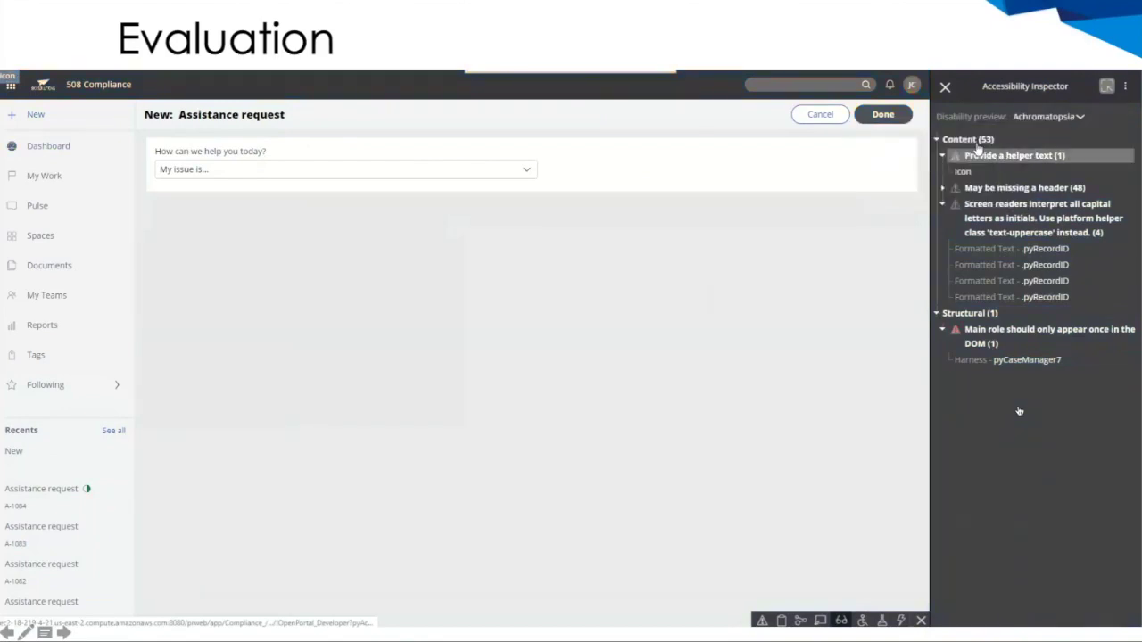
{"action": "left_click", "coordinate": [1041, 118]}
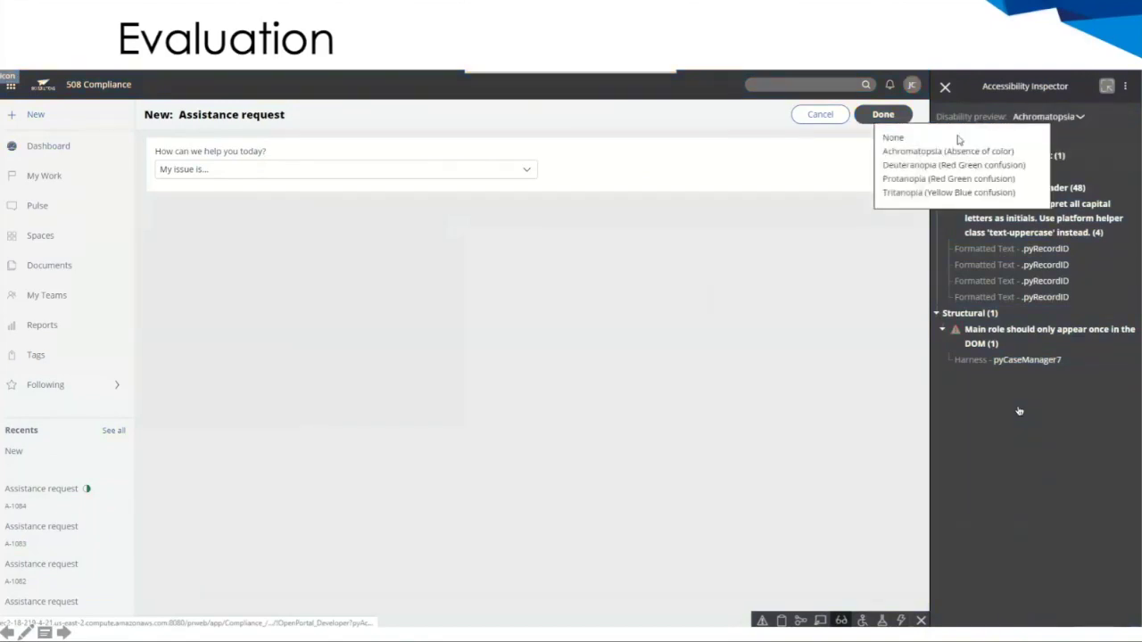
{"action": "left_click", "coordinate": [958, 138]}
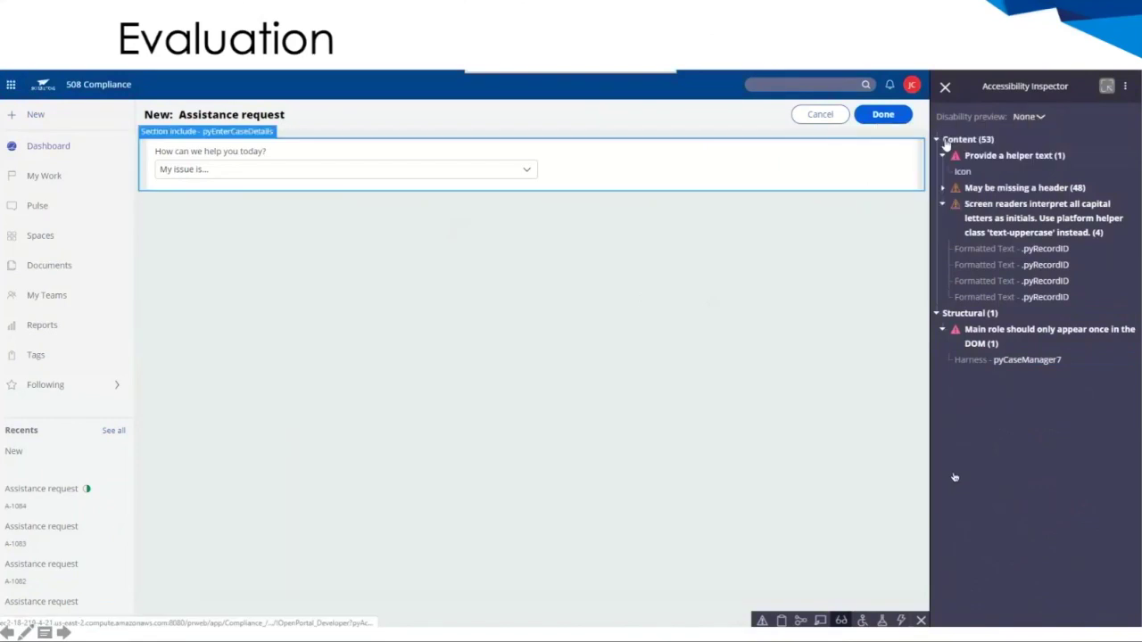
{"action": "left_click", "coordinate": [945, 86]}
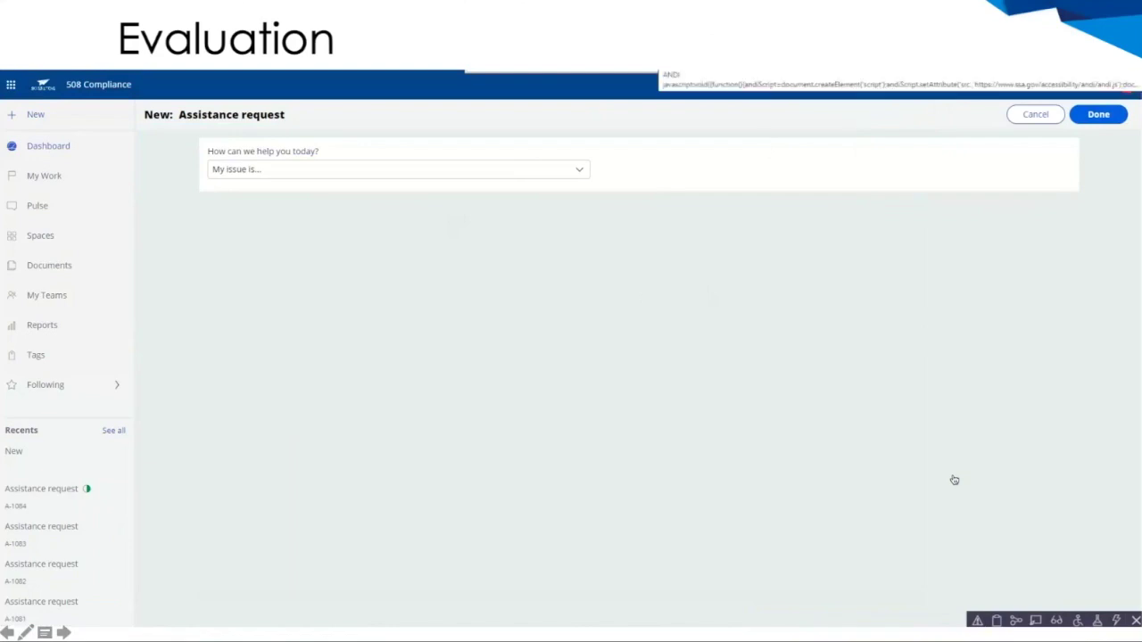
Step: Run ANDI on the new assistance request page and inspect the focusable elements in the side navigation
{"action": "left_click", "coordinate": [665, 65]}
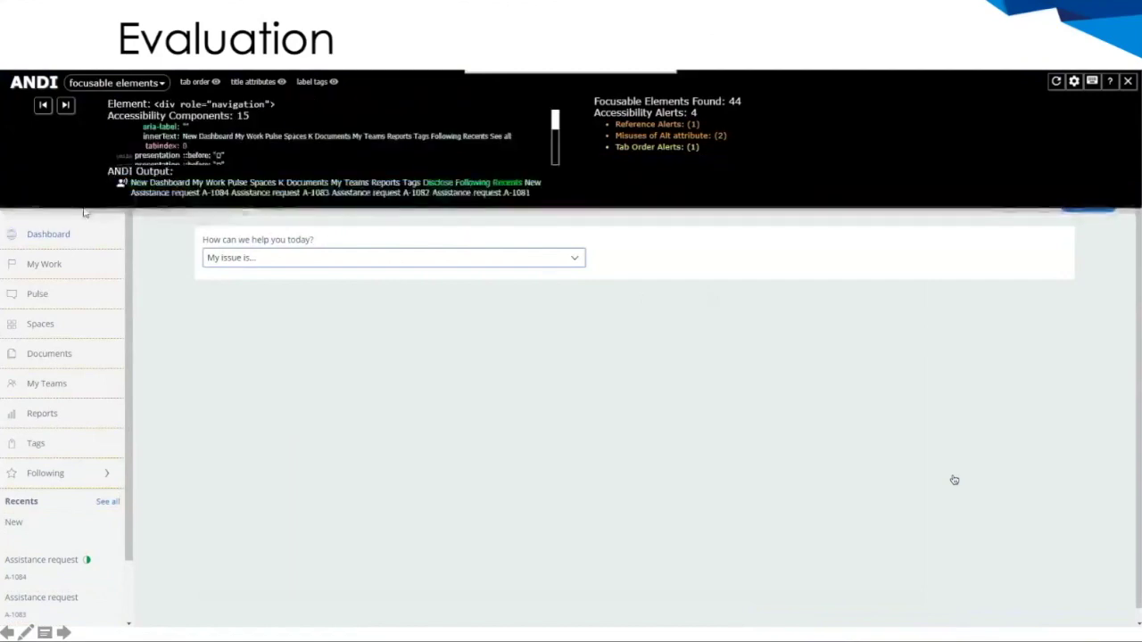
{"action": "mouse_move", "coordinate": [78, 286]}
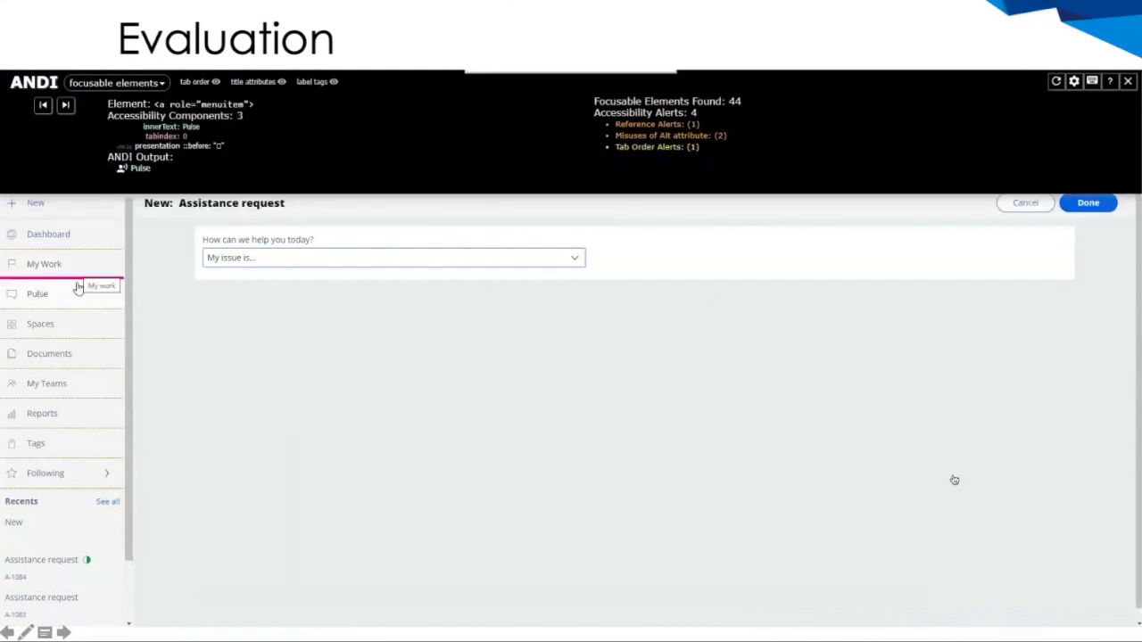
{"action": "mouse_move", "coordinate": [76, 360]}
{"action": "mouse_move", "coordinate": [73, 412]}
{"action": "mouse_move", "coordinate": [189, 354]}
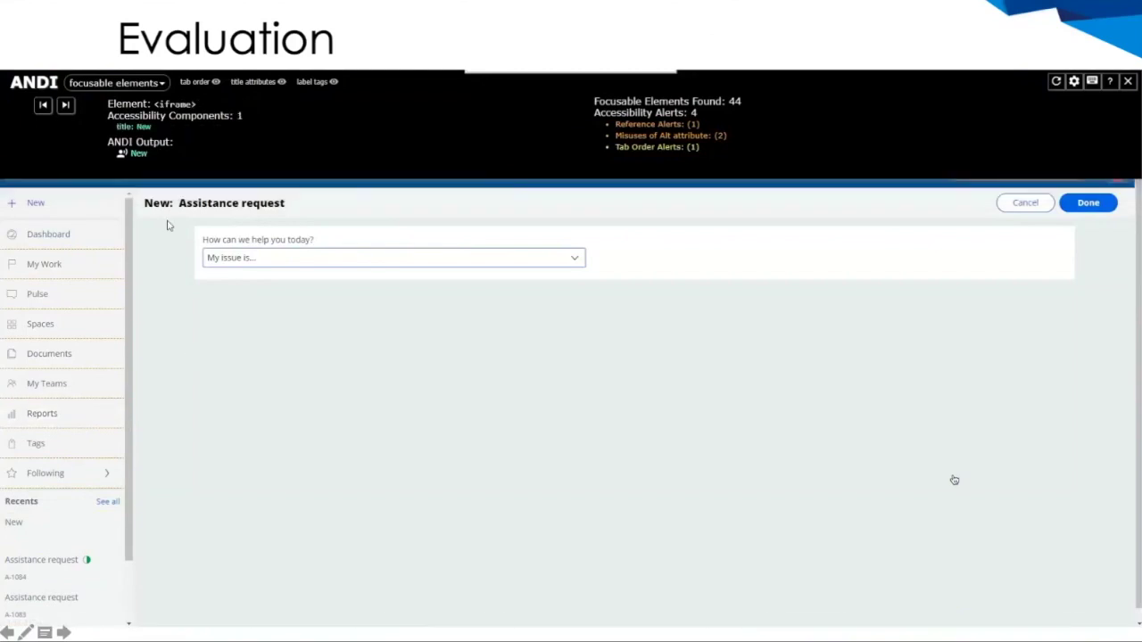
Step: Switch ANDI to the links/buttons module, inspect the 508 Compliance link's output, and open the module list
{"action": "left_click", "coordinate": [157, 82]}
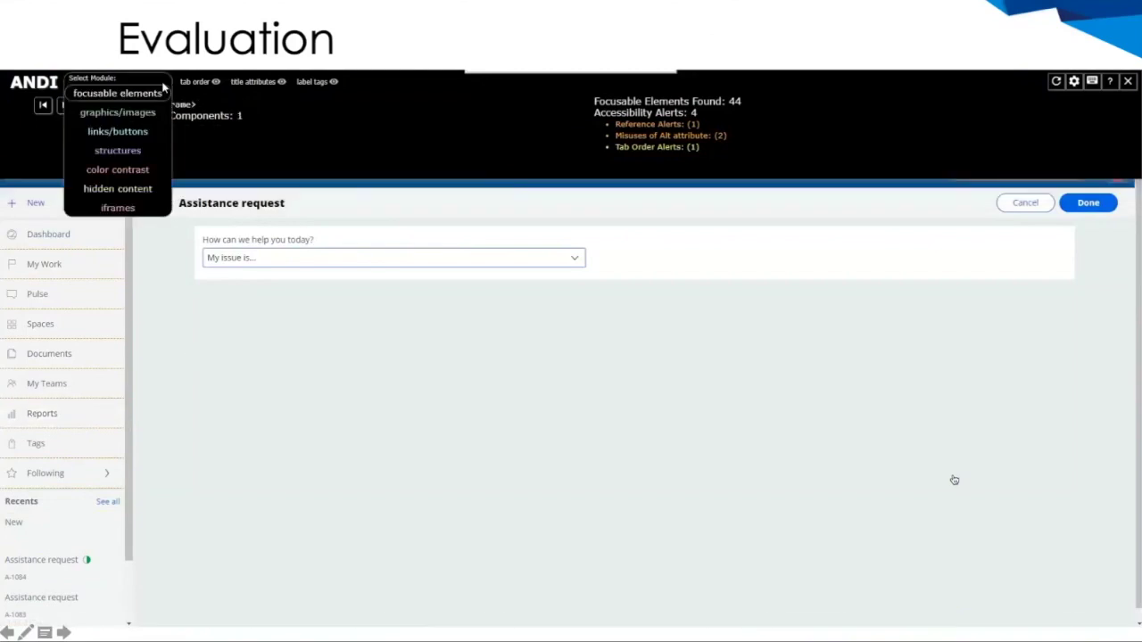
{"action": "left_click", "coordinate": [141, 134]}
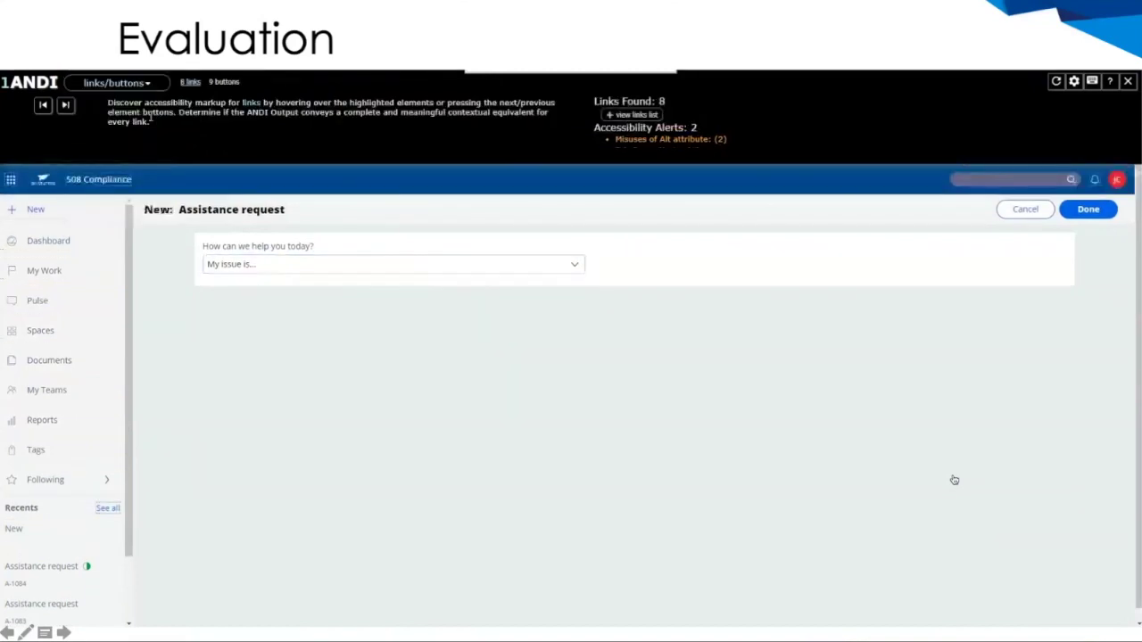
{"action": "mouse_move", "coordinate": [119, 184]}
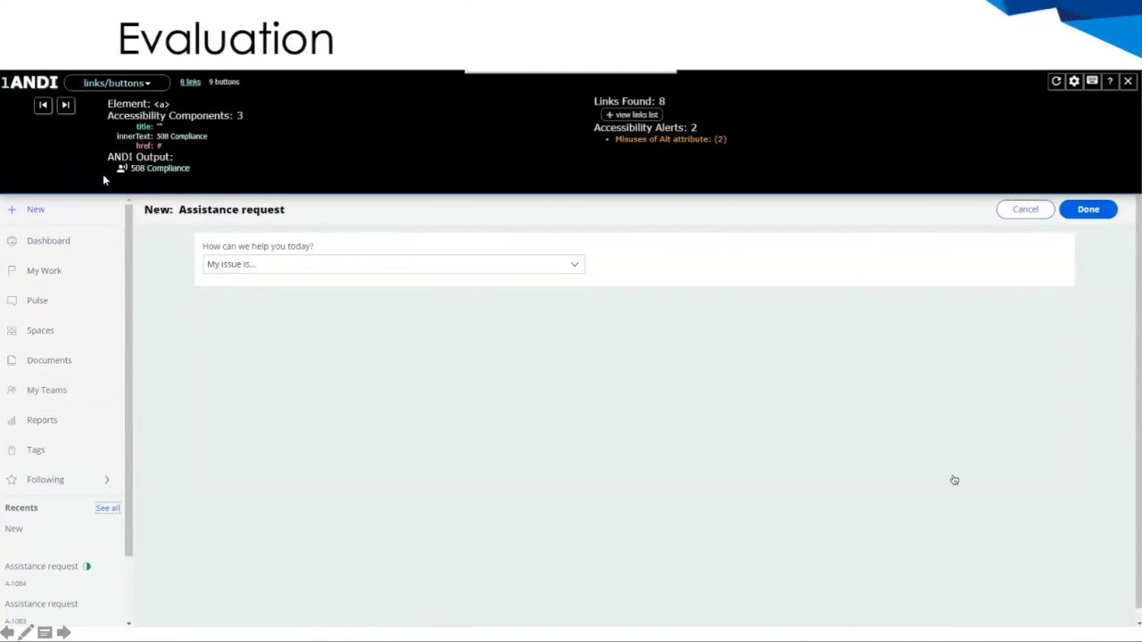
{"action": "left_click", "coordinate": [134, 83]}
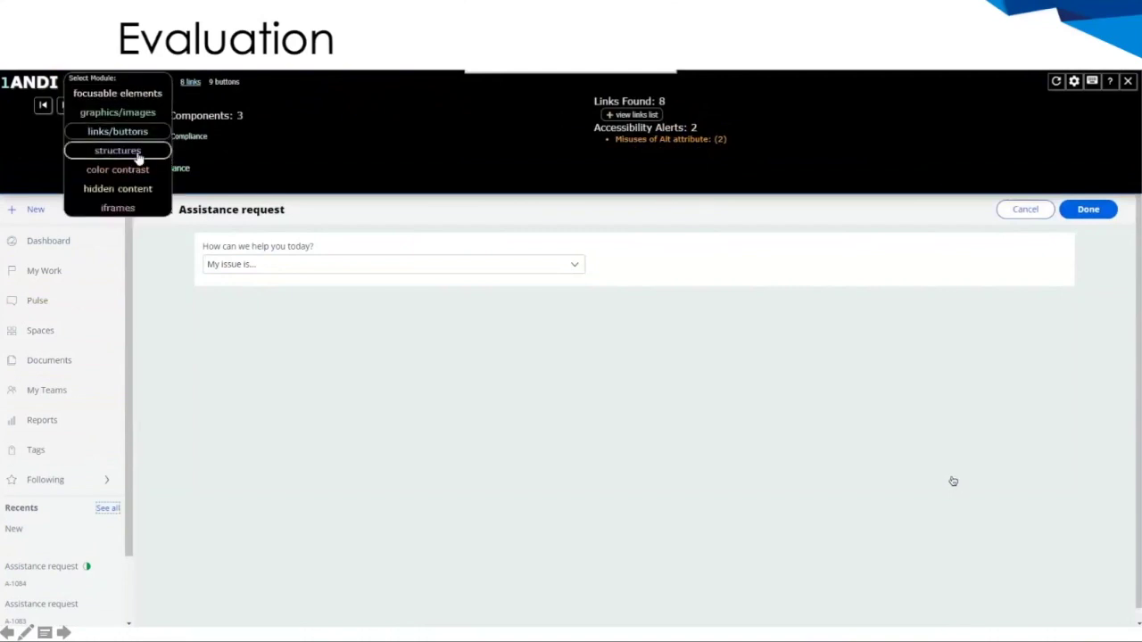
Step: Add a Text input control to the stacked dynamic layout of the TestSection section
{"action": "mouse_move", "coordinate": [776, 606]}
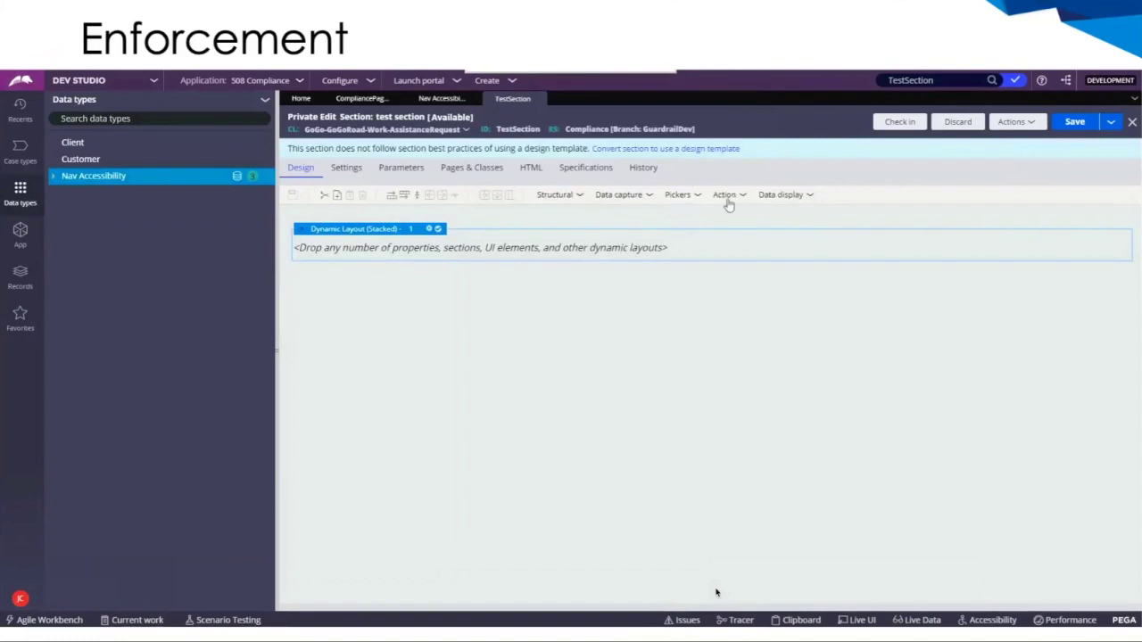
{"action": "left_click", "coordinate": [648, 196]}
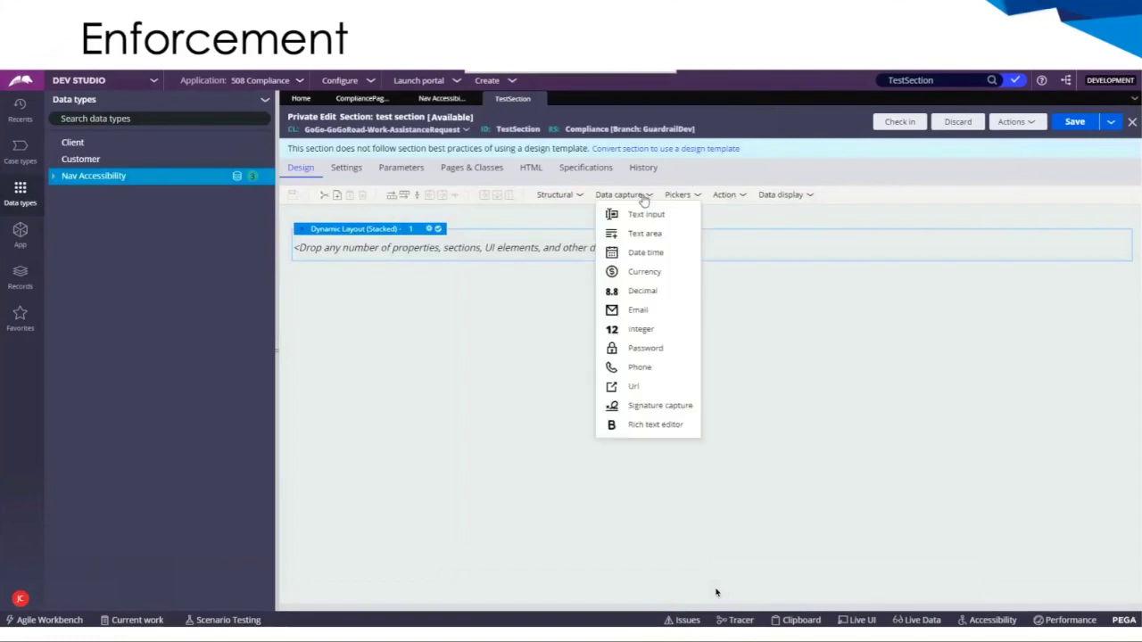
{"action": "left_click_drag", "start_coordinate": [618, 214], "coordinate": [567, 249]}
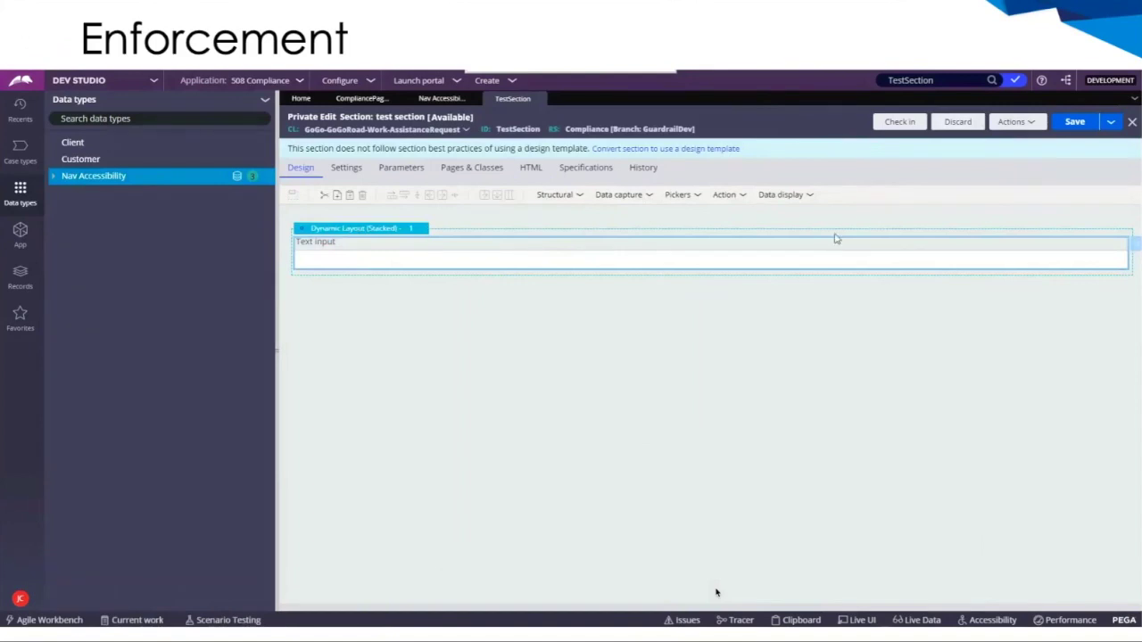
Step: Submit the text input's cell properties with Helper text set to None and save the section
{"action": "double_click", "coordinate": [793, 260]}
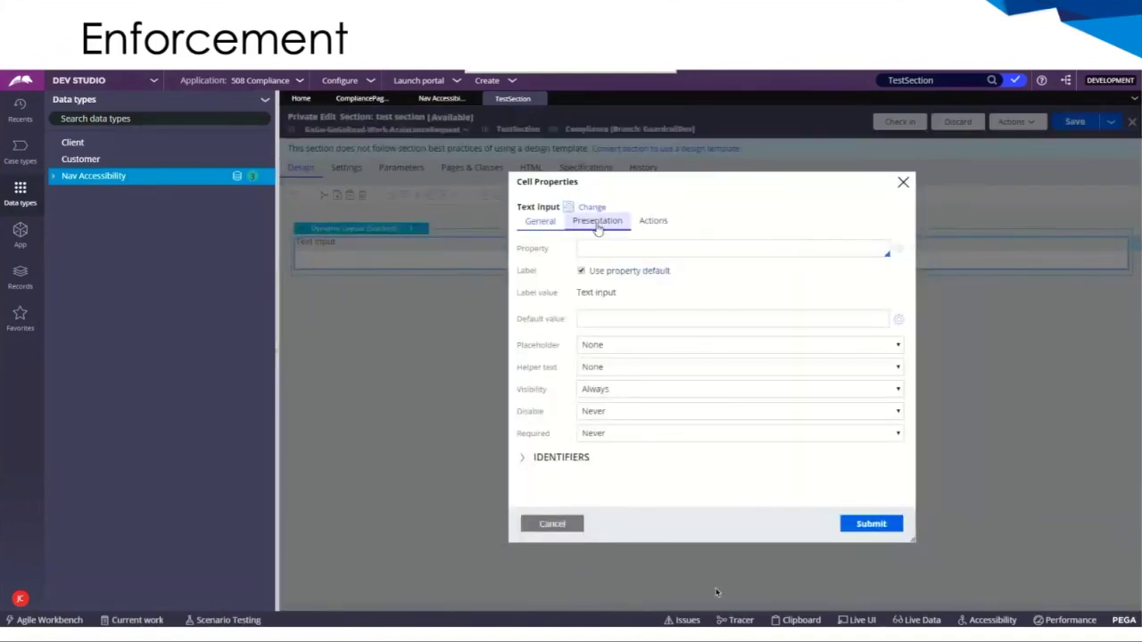
{"action": "left_click", "coordinate": [605, 373]}
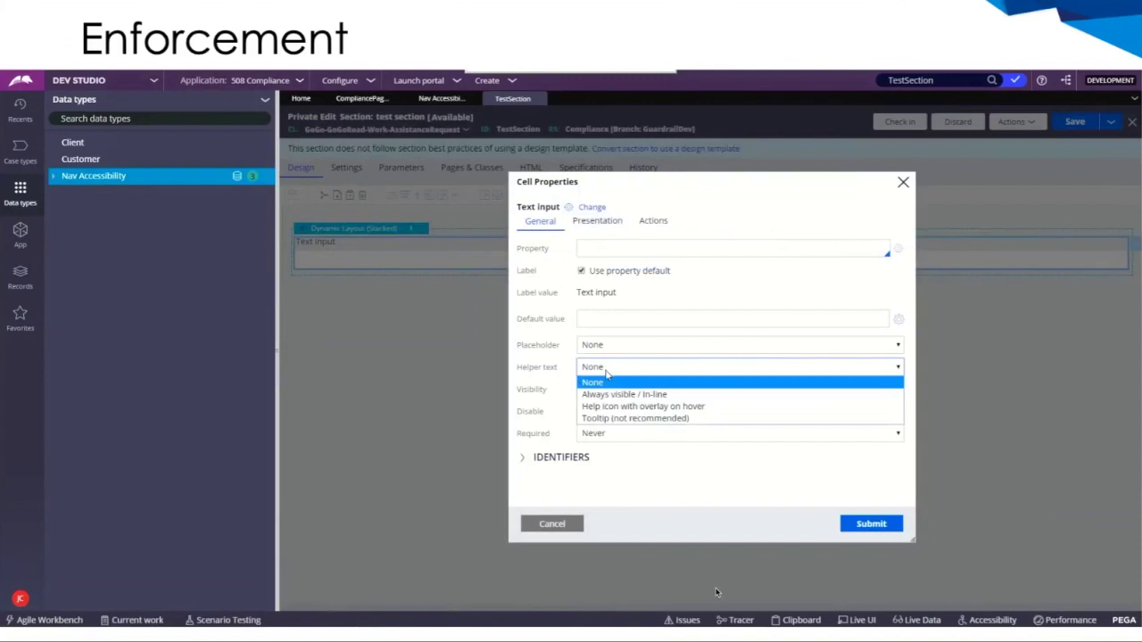
{"action": "left_click", "coordinate": [612, 386]}
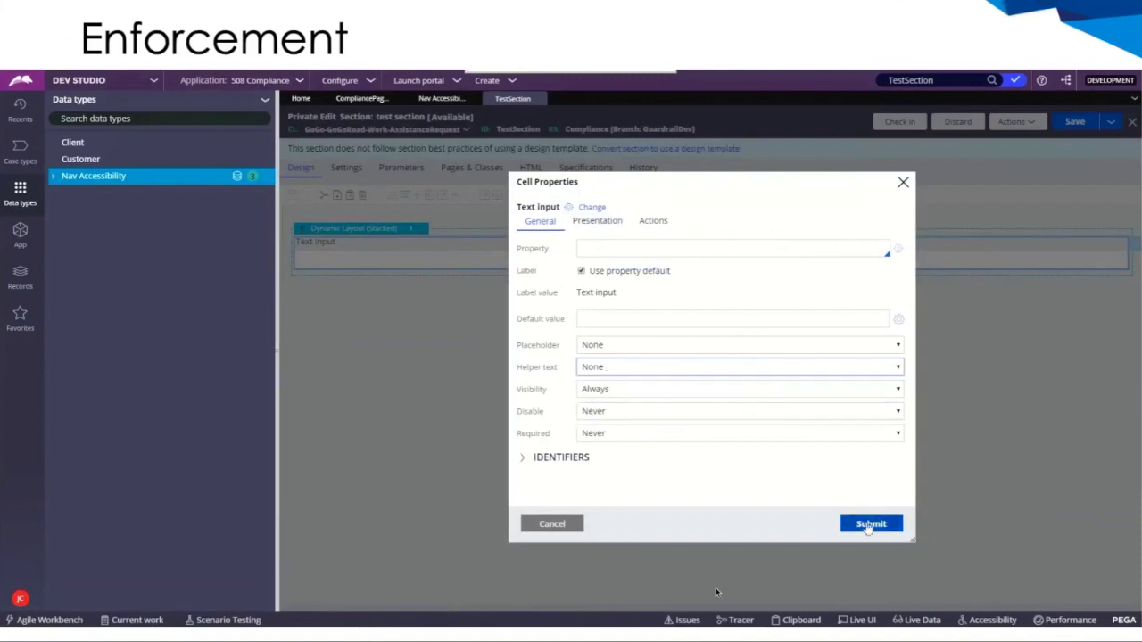
{"action": "left_click", "coordinate": [870, 525]}
{"action": "left_click", "coordinate": [1076, 122]}
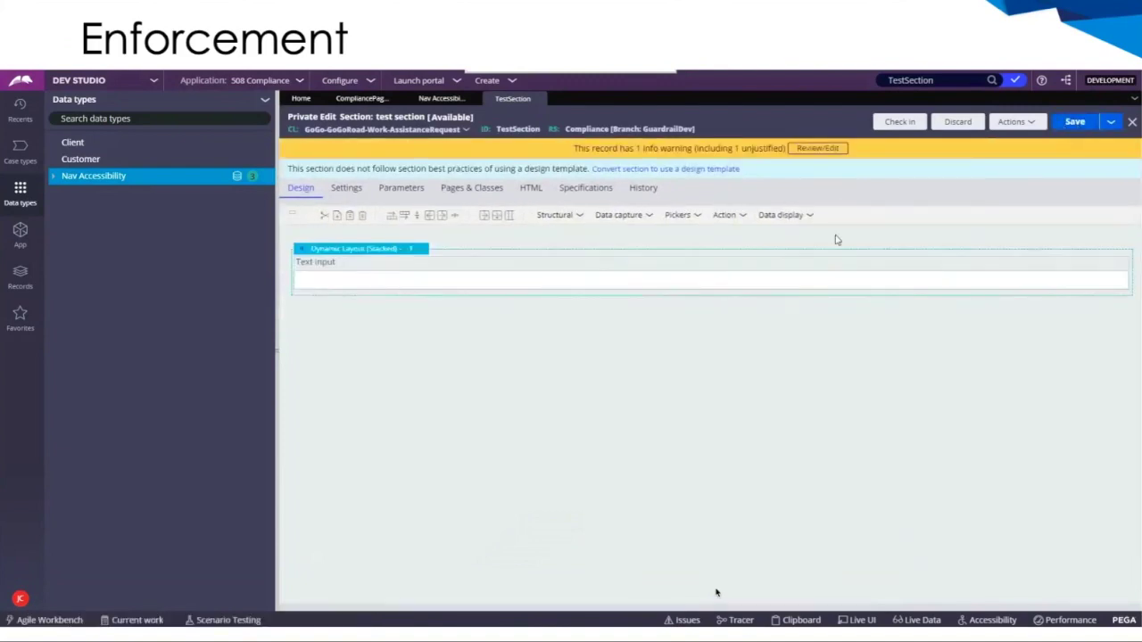
Step: Review the section's 508 Compliance guardrail warning about the missing tooltip and submit the warnings dialog without a justification
{"action": "left_click", "coordinate": [814, 149]}
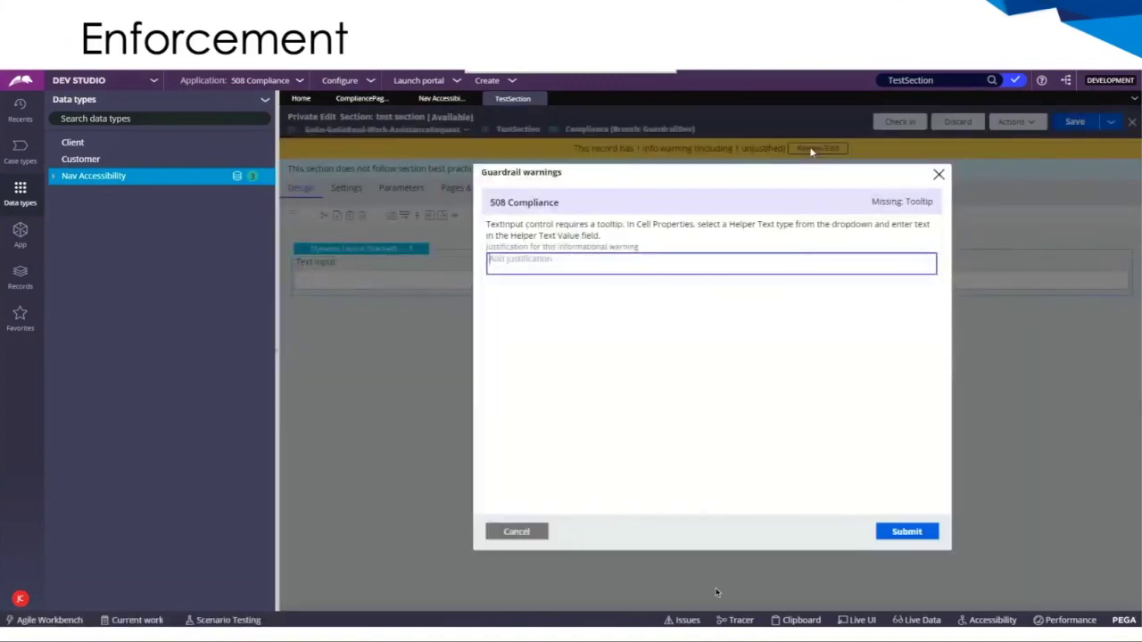
{"action": "left_click_drag", "start_coordinate": [501, 224], "coordinate": [878, 226]}
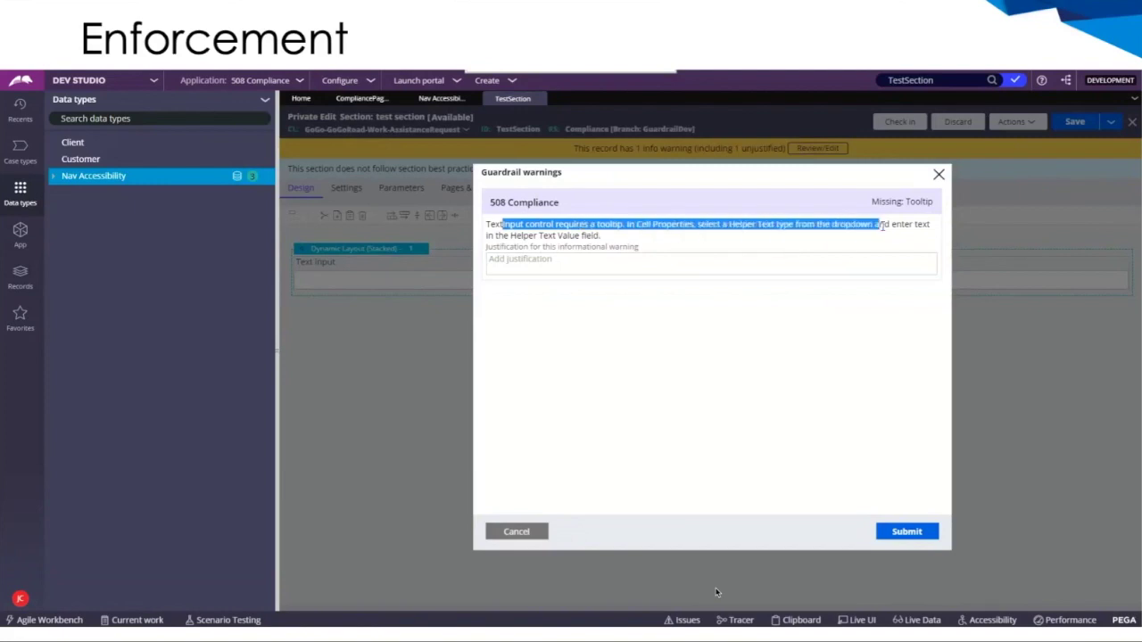
{"action": "left_click", "coordinate": [882, 227]}
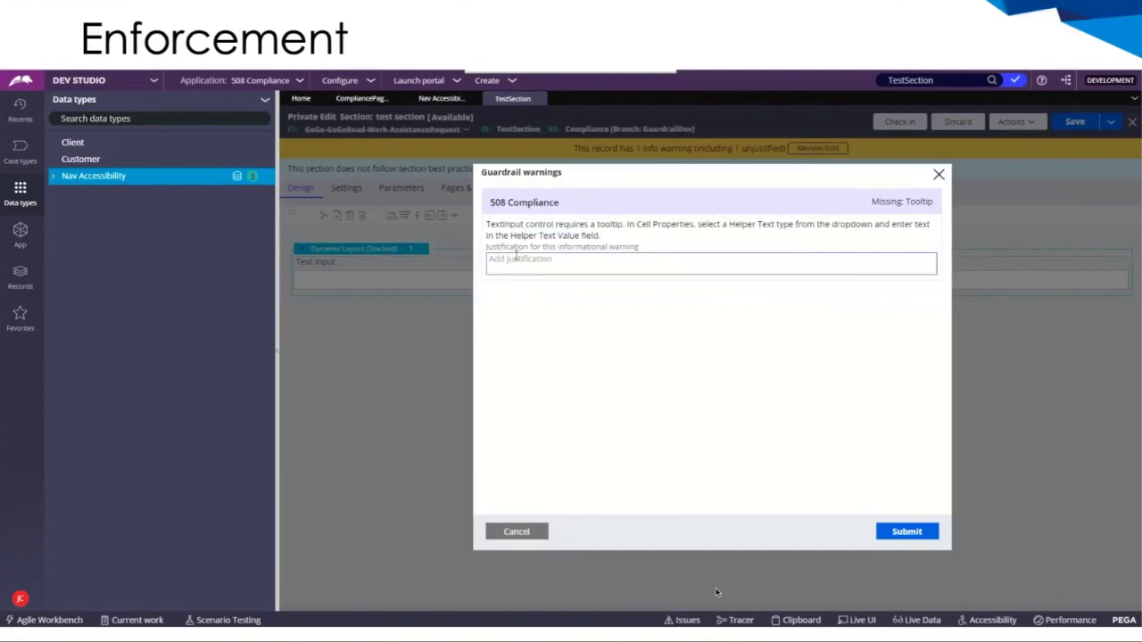
{"action": "triple_click", "coordinate": [498, 204]}
{"action": "left_click", "coordinate": [573, 209]}
{"action": "left_click", "coordinate": [917, 531]}
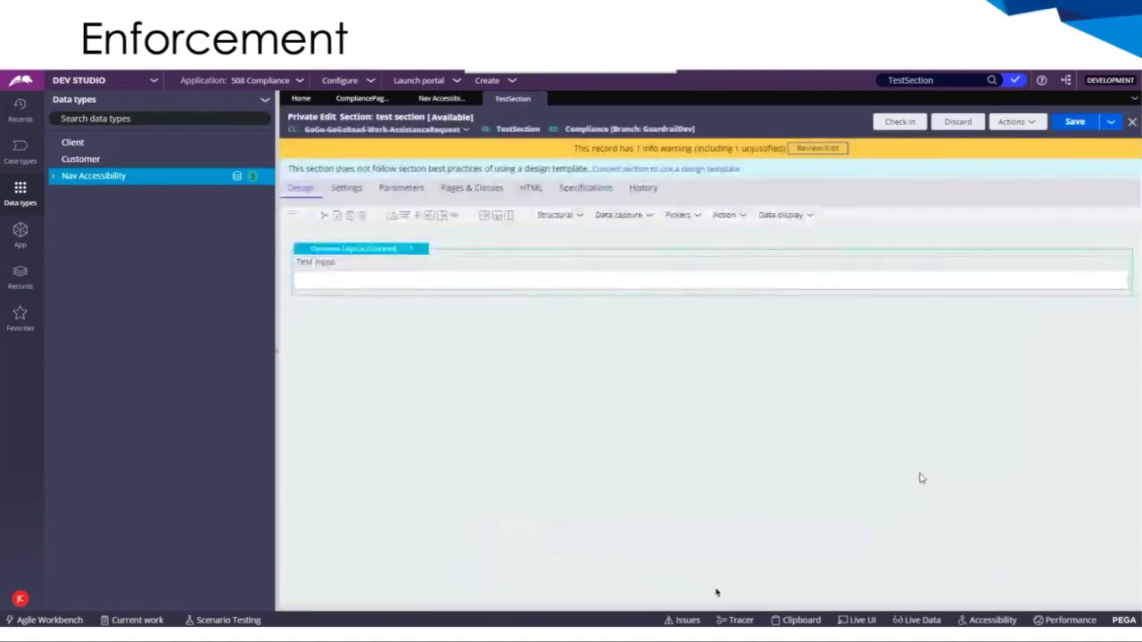
Step: Set the text input's Helper text to Help icon with overlay on hover with the value First Name, and save the section
{"action": "left_click", "coordinate": [448, 274]}
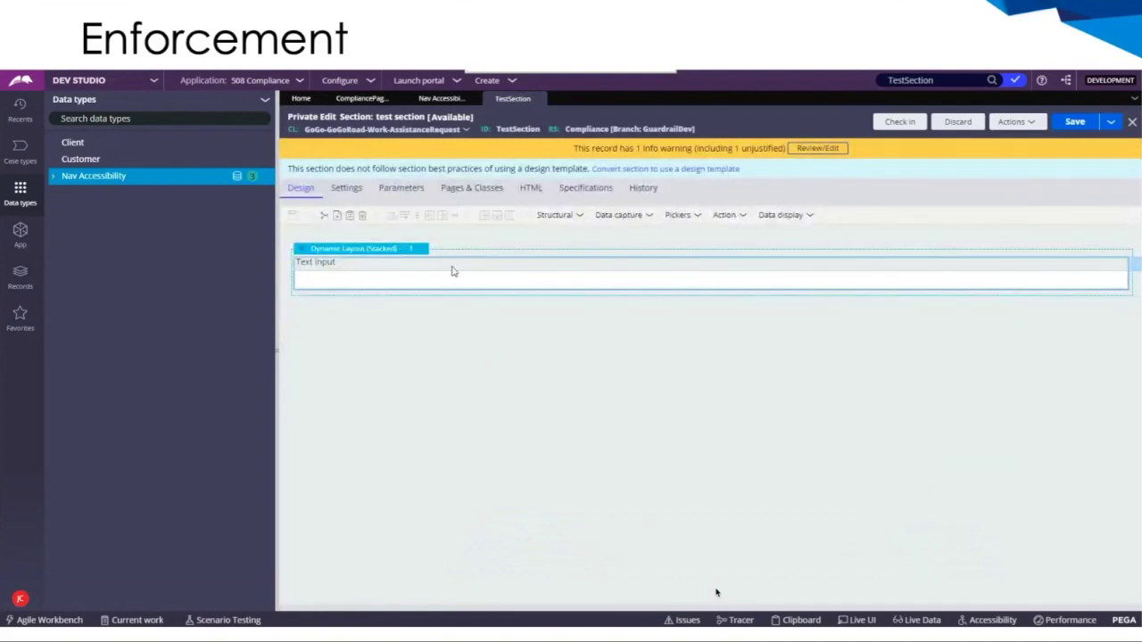
{"action": "double_click", "coordinate": [453, 270]}
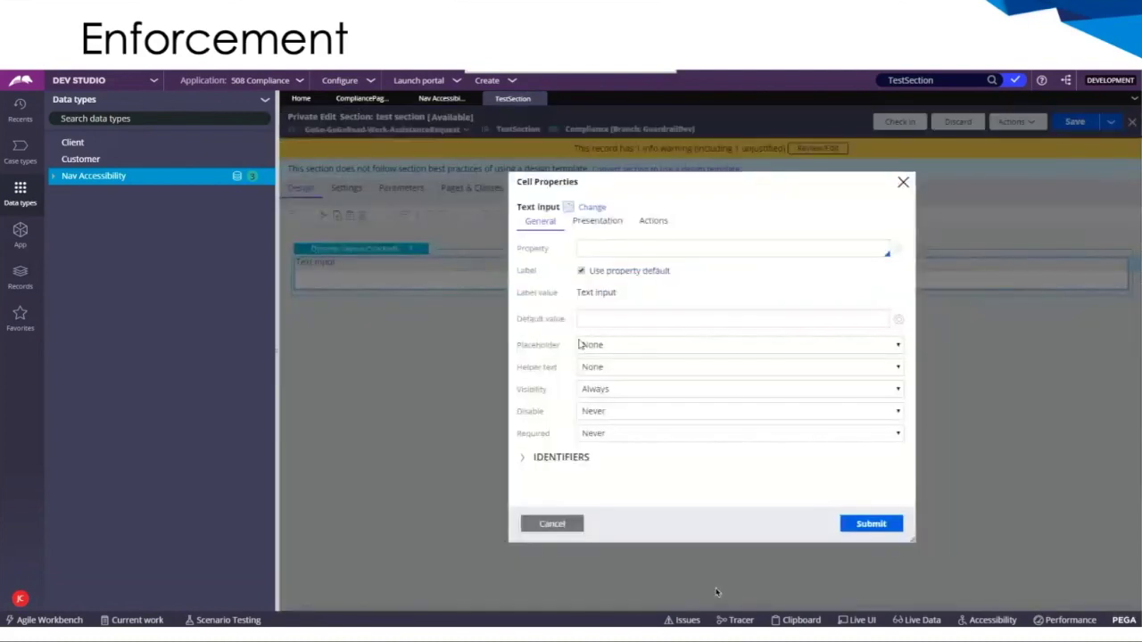
{"action": "left_click", "coordinate": [603, 368]}
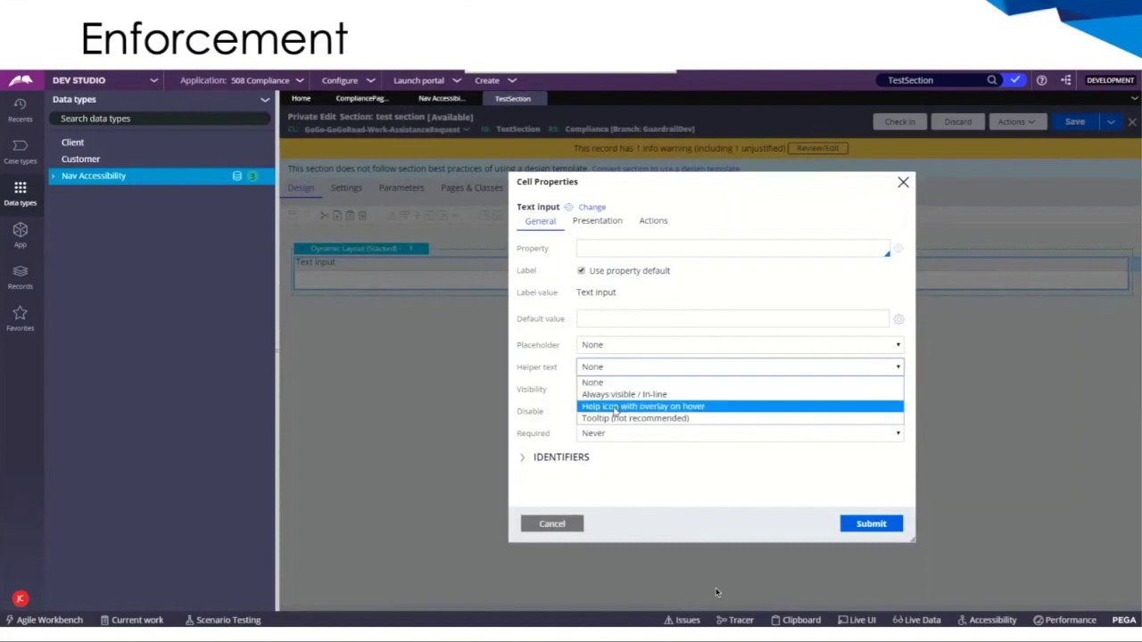
{"action": "left_click", "coordinate": [622, 407]}
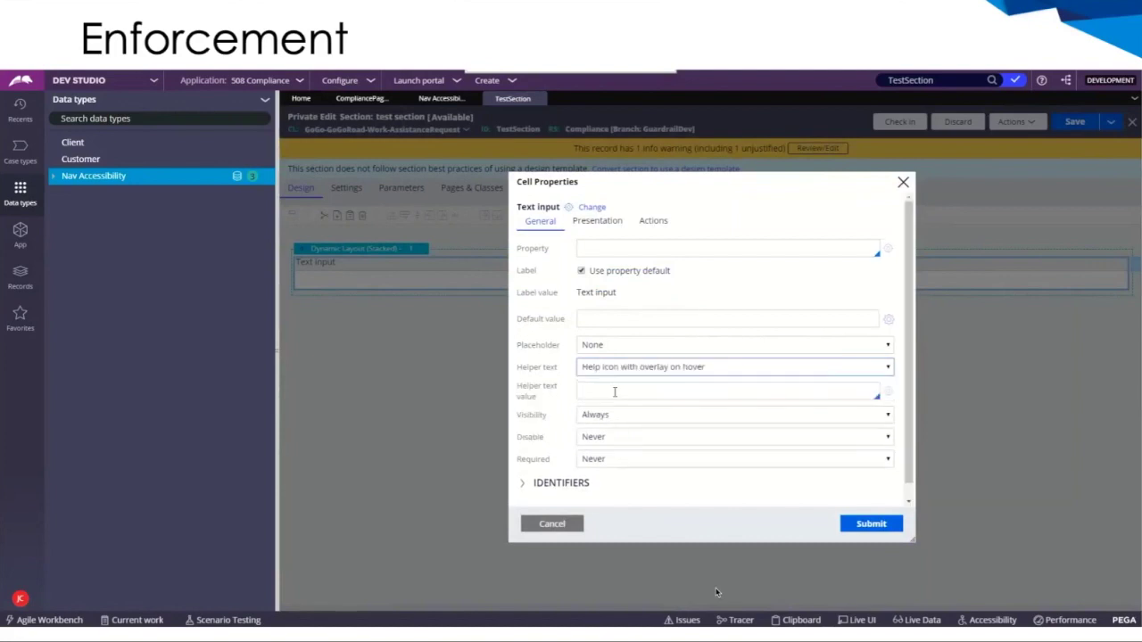
{"action": "left_click", "coordinate": [701, 392]}
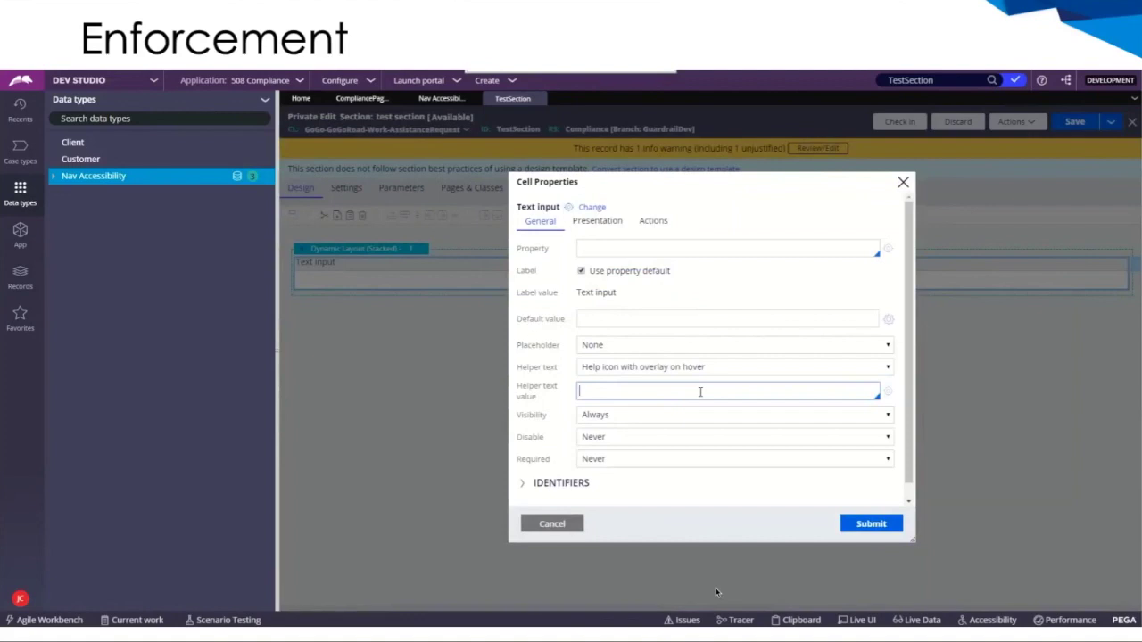
{"action": "type", "text": "N"}
{"action": "key", "text": "BackSpace"}
{"action": "type", "text": "First Name"}
{"action": "left_click", "coordinate": [851, 525]}
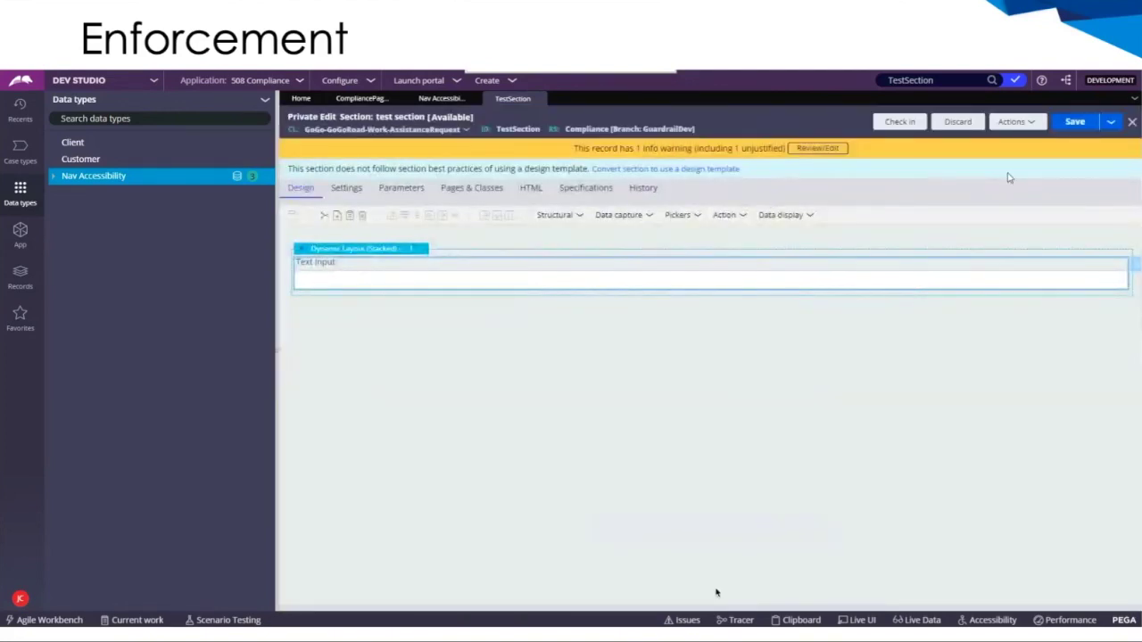
{"action": "left_click", "coordinate": [1077, 125]}
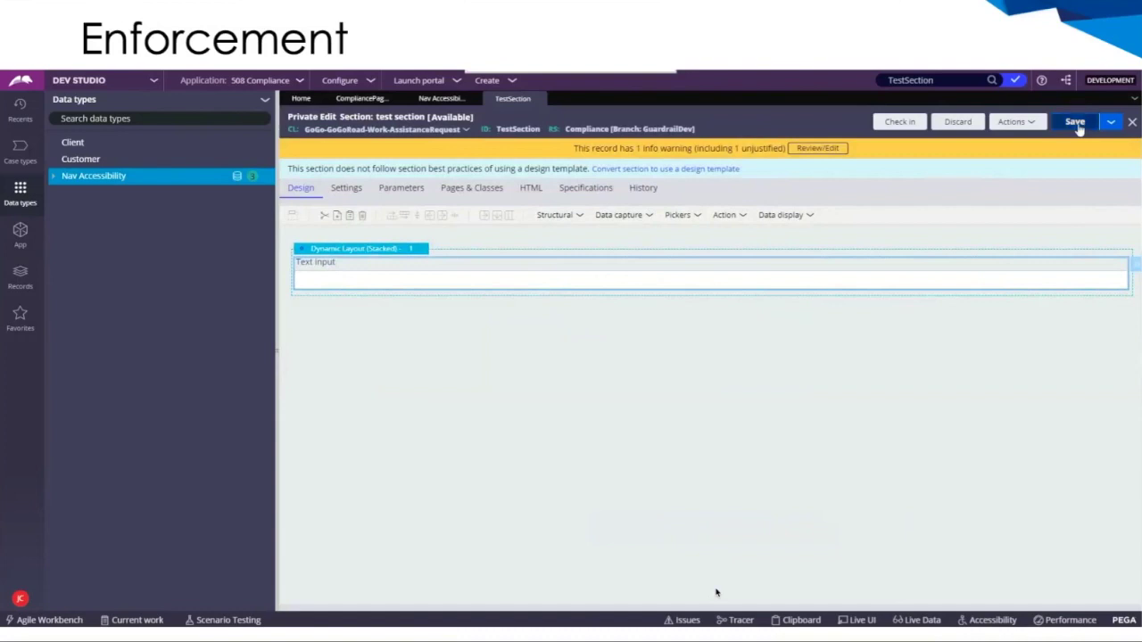